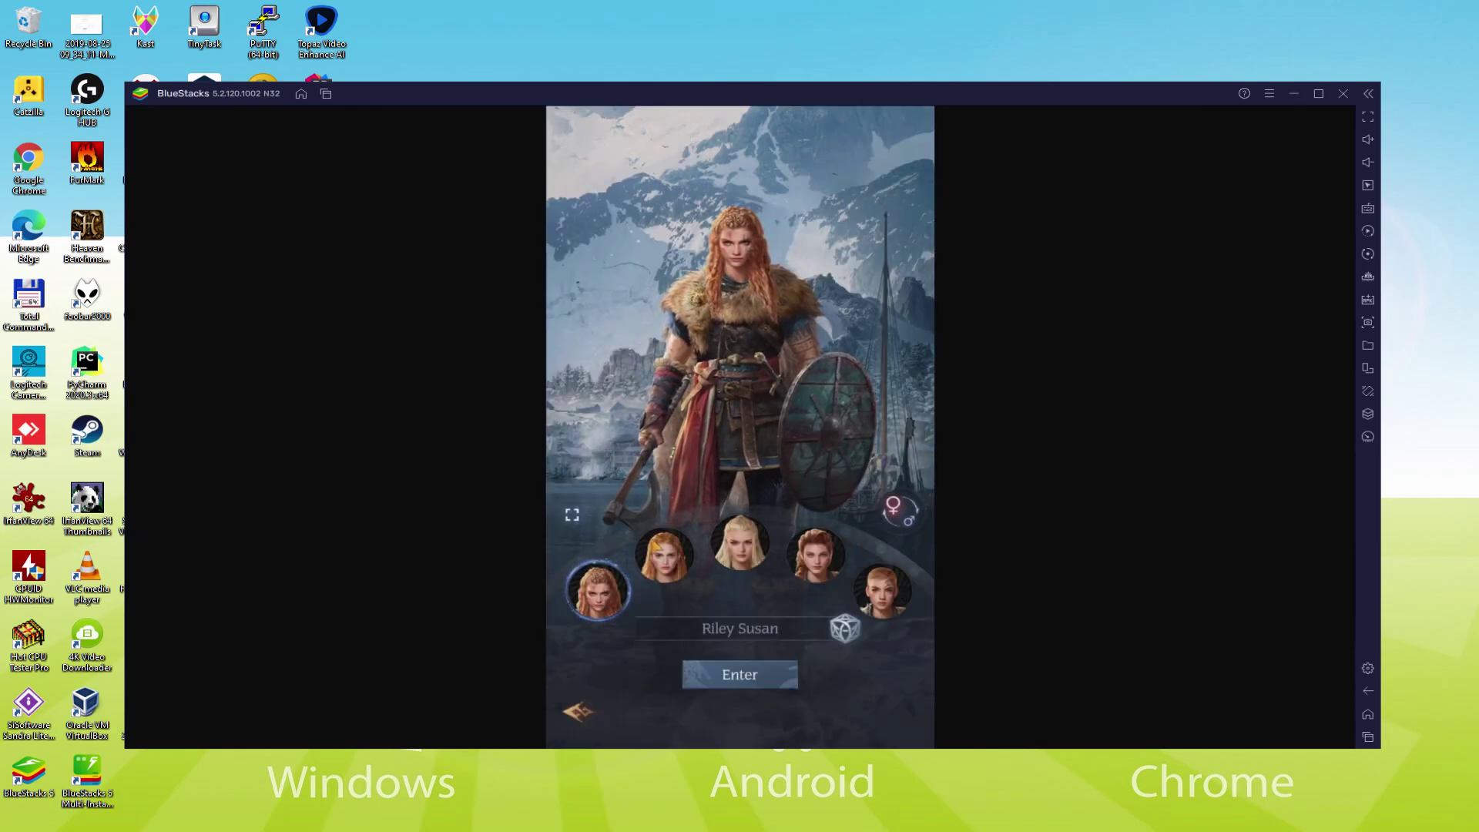
Step: Preview the female hero portraits one by one
click(664, 553)
click(744, 543)
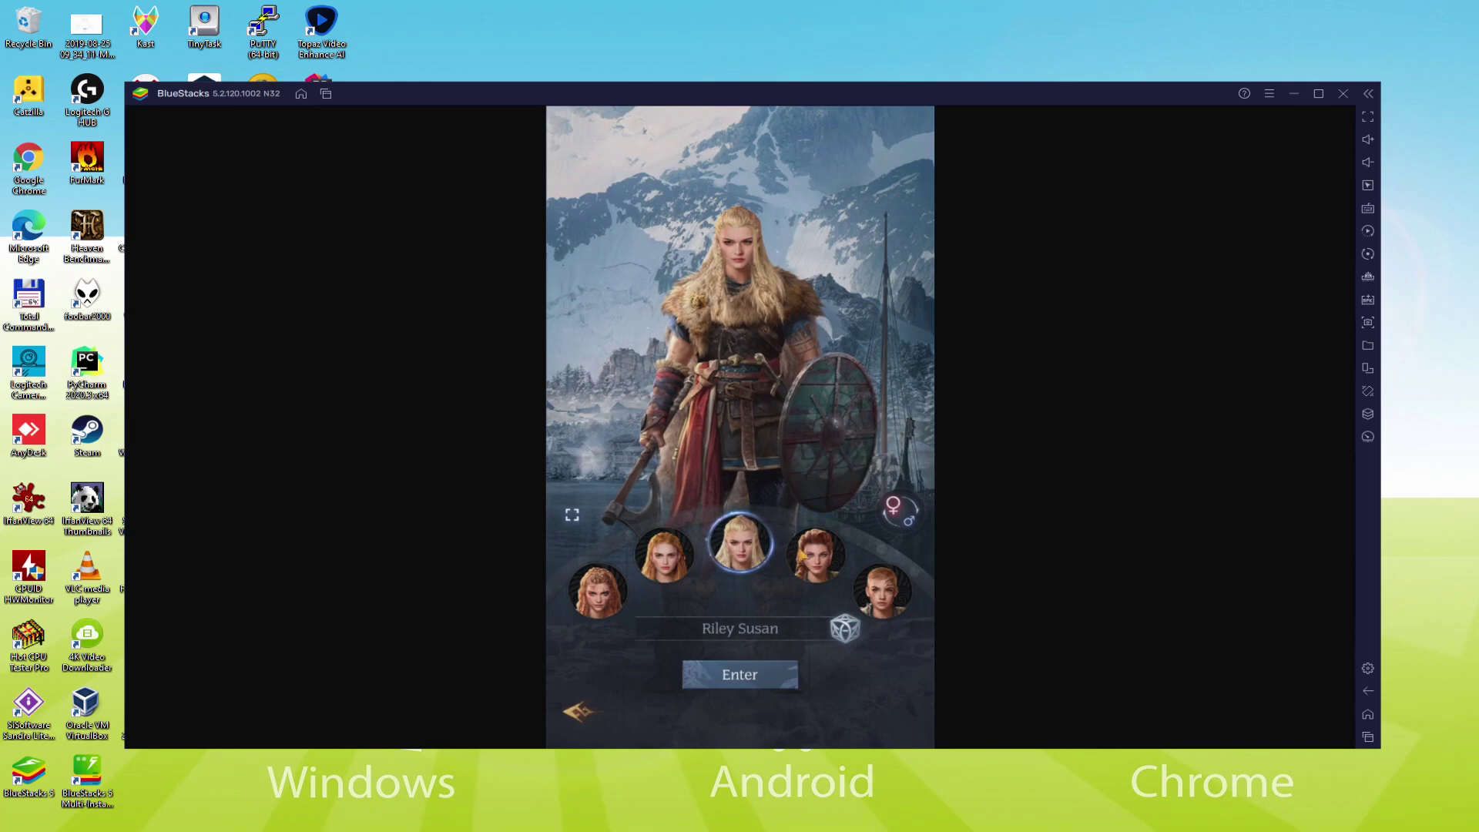
click(815, 553)
click(882, 591)
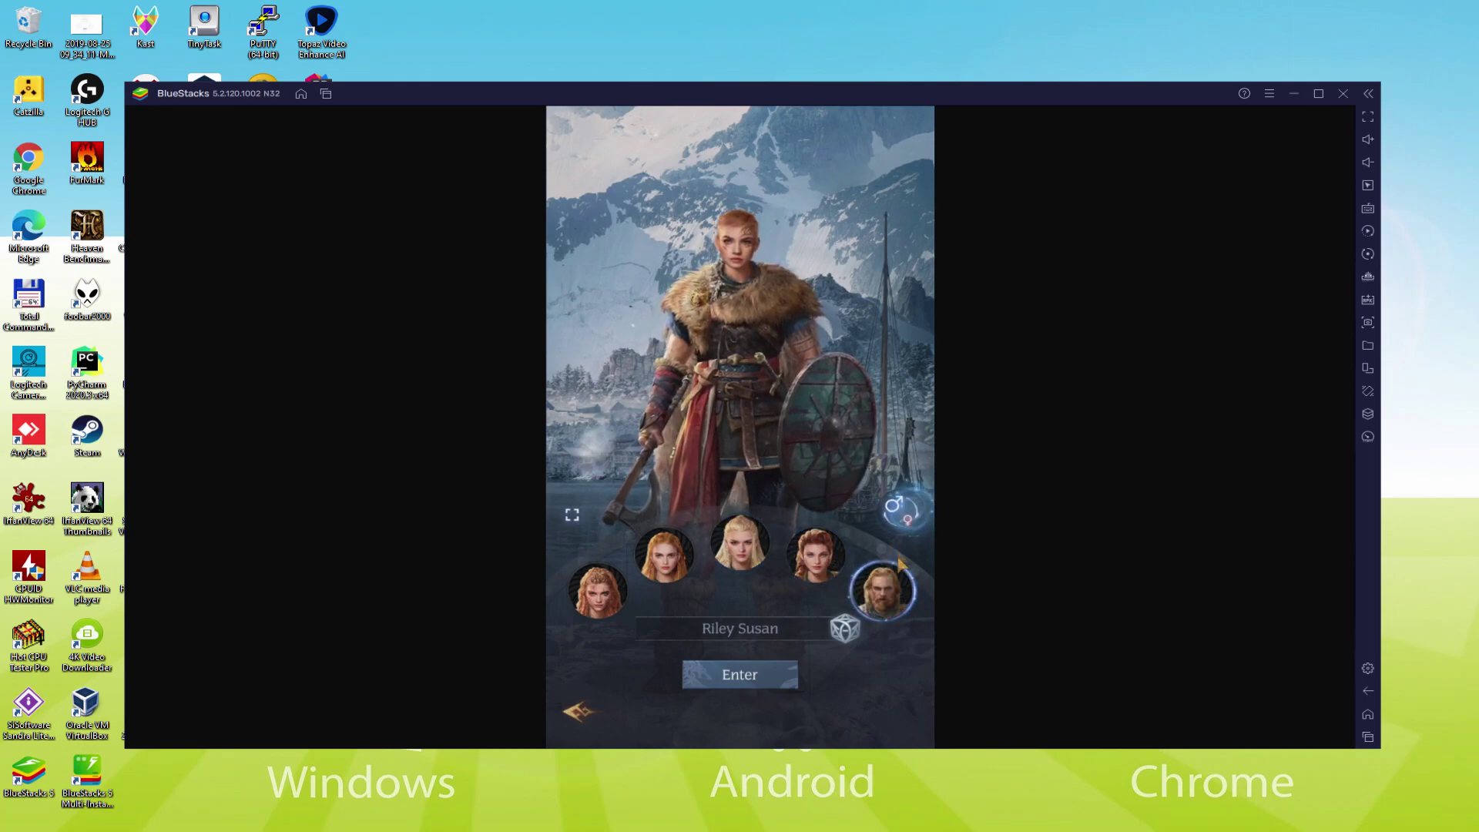
Step: Switch the hero gender to male and choose the bearded blond male hero
click(900, 510)
click(809, 554)
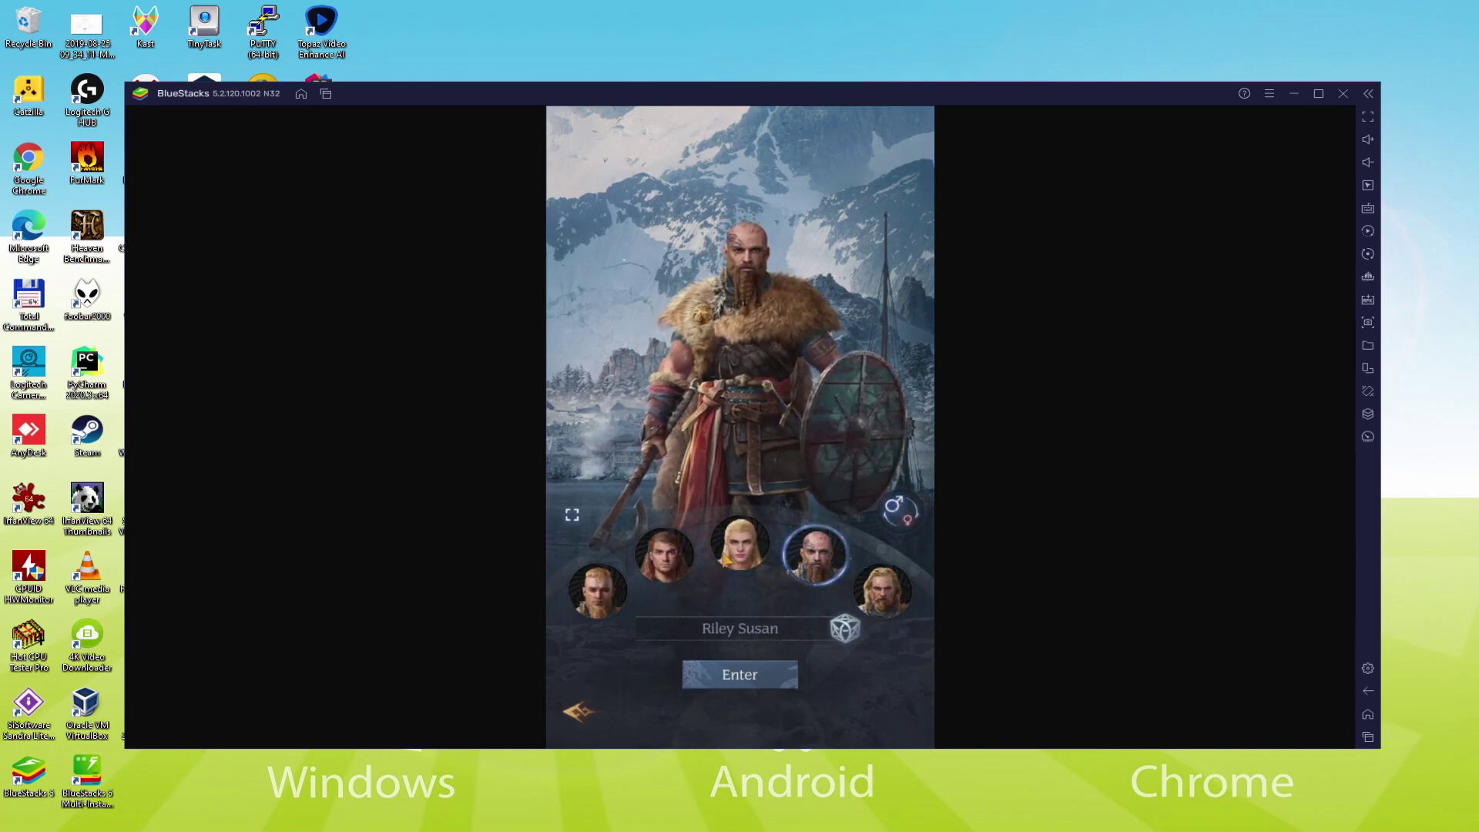
click(739, 544)
click(664, 553)
click(597, 601)
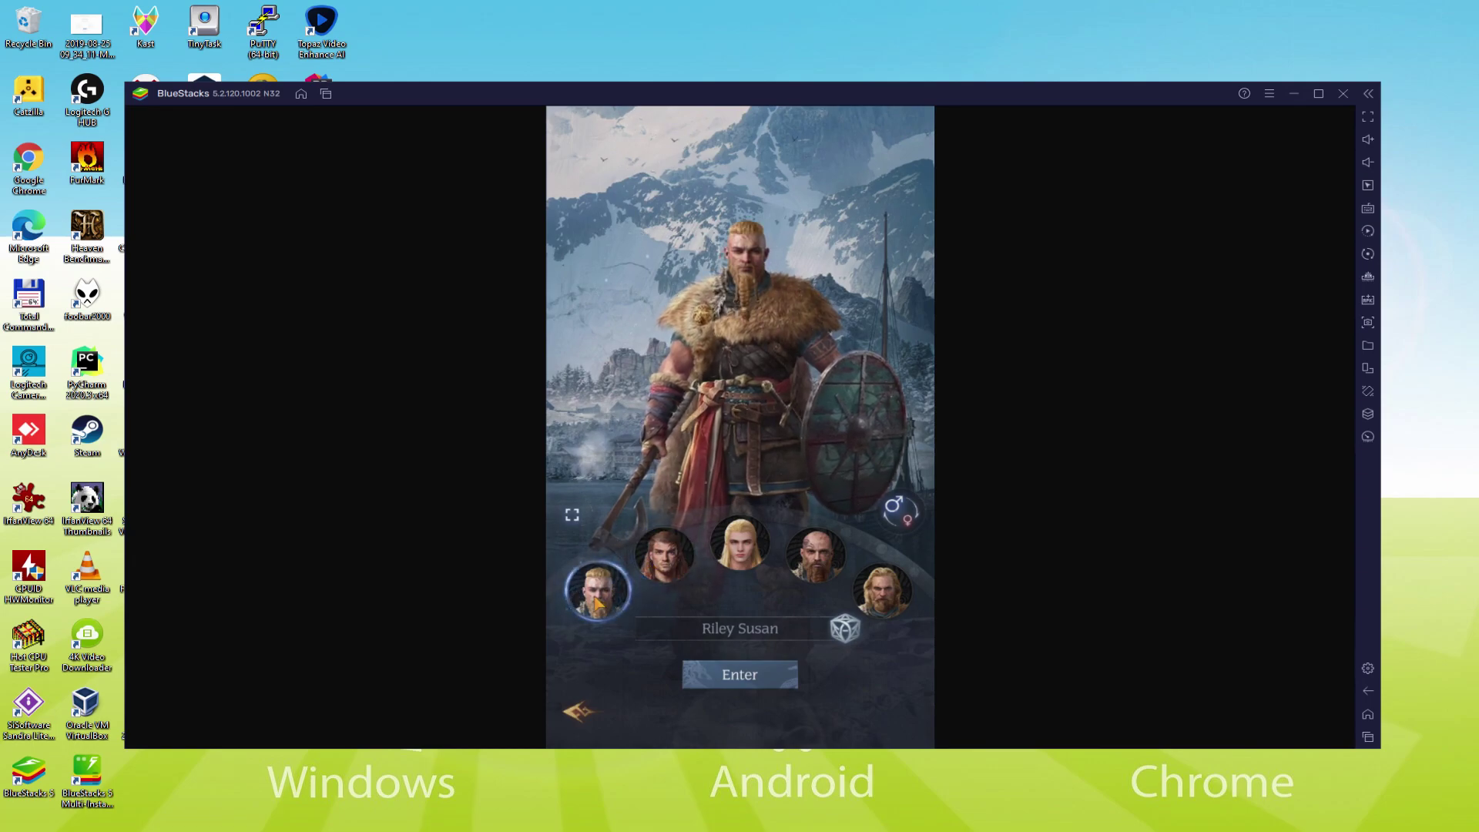
click(882, 591)
Step: Name the hero 'Usitility', confirm it, and enter the game
click(796, 638)
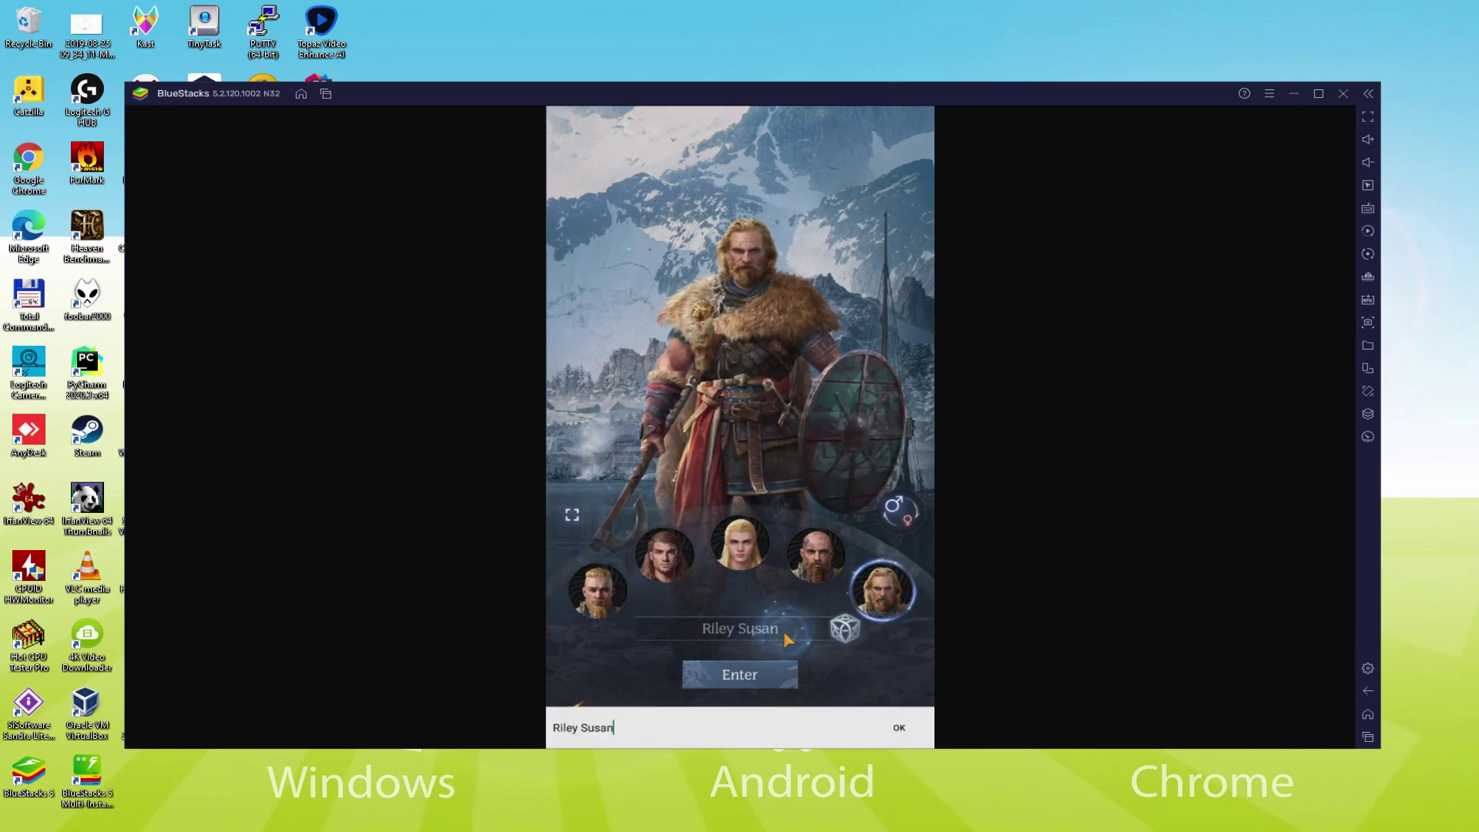
text(Usitility)
click(753, 677)
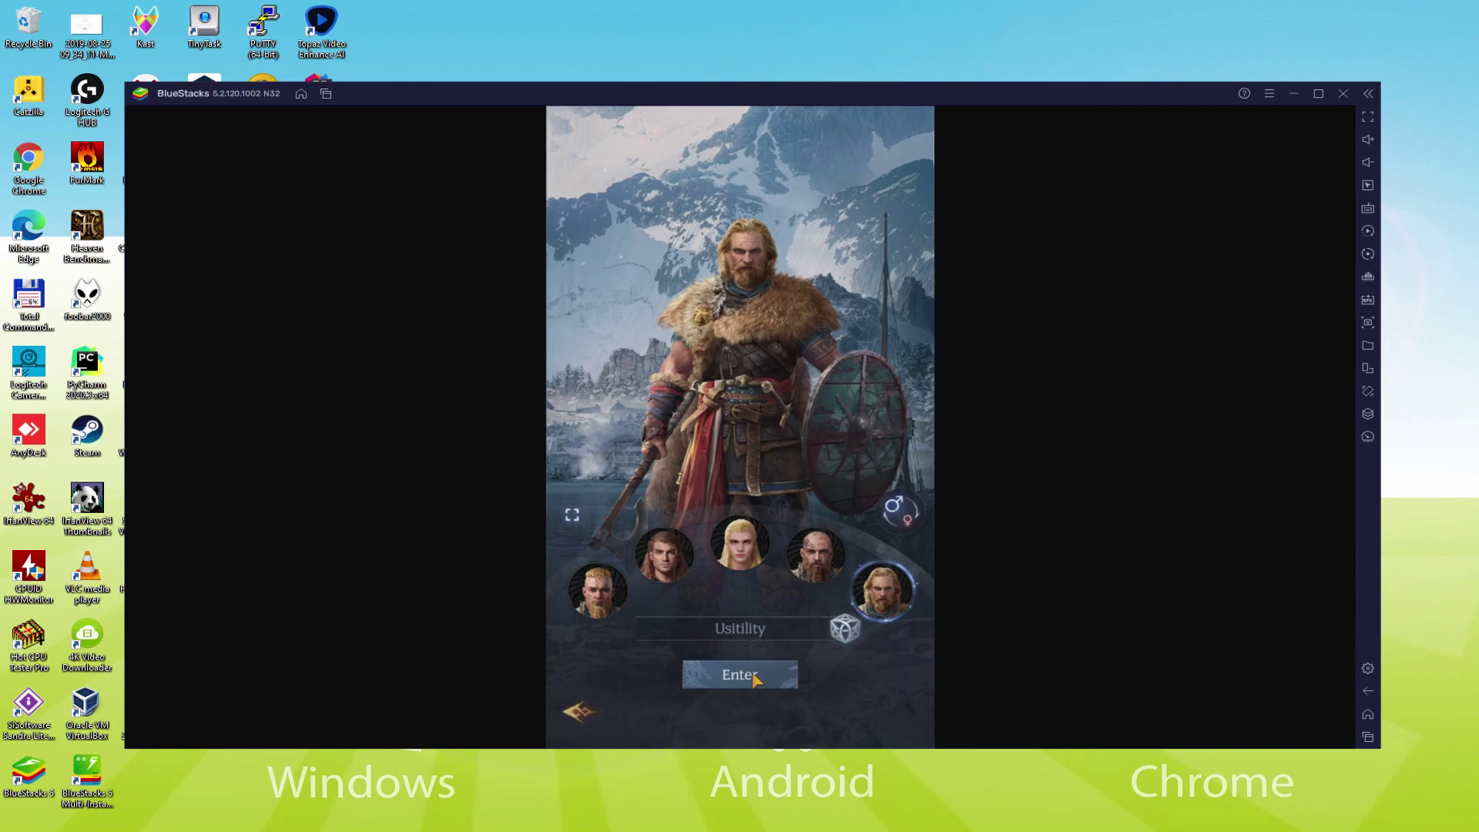
click(753, 676)
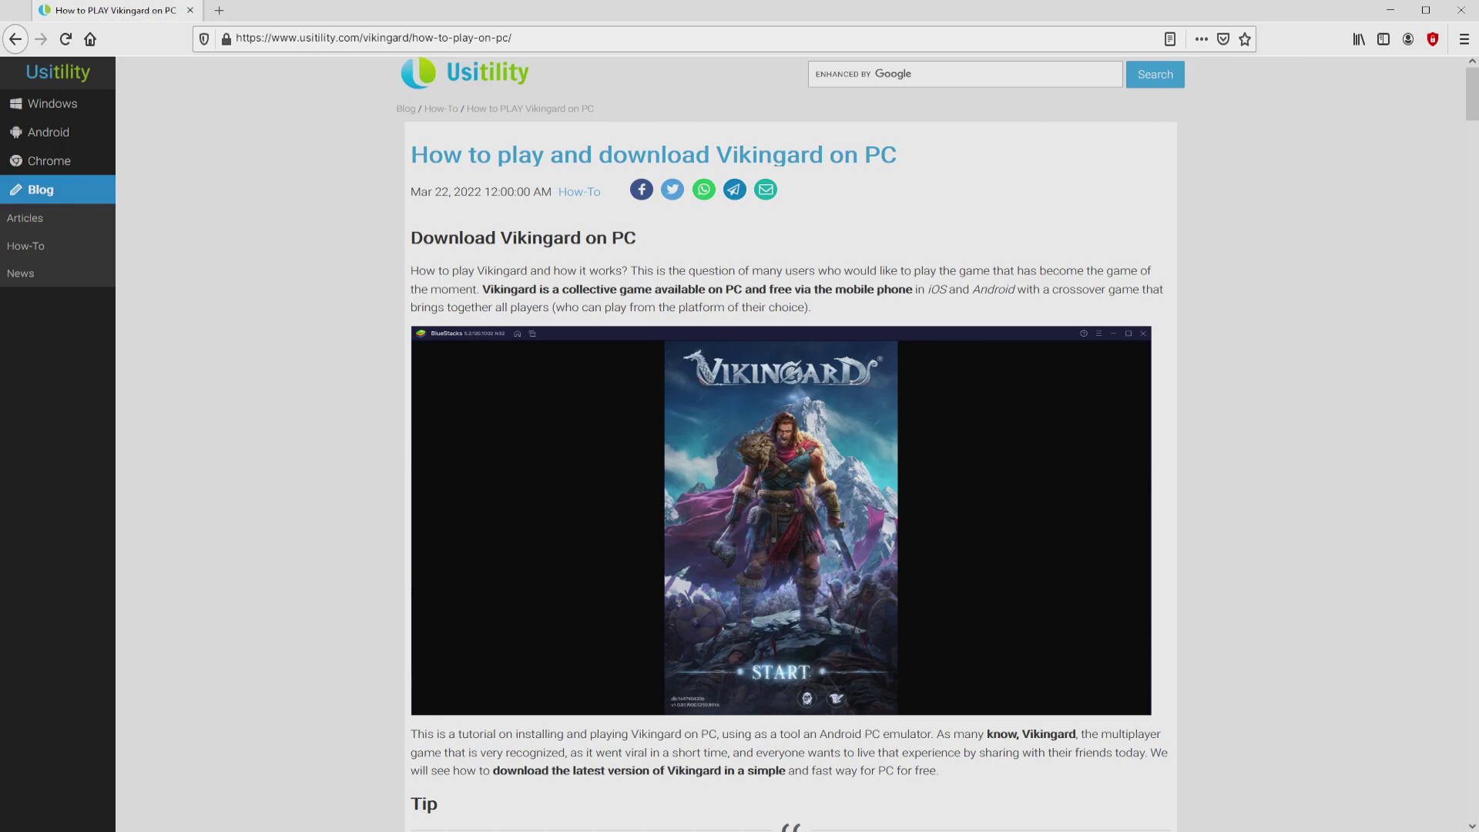
Step: Scroll to the article's Tip section and follow the green 'Download Game on PC' link
scroll(789, 444, down, 4)
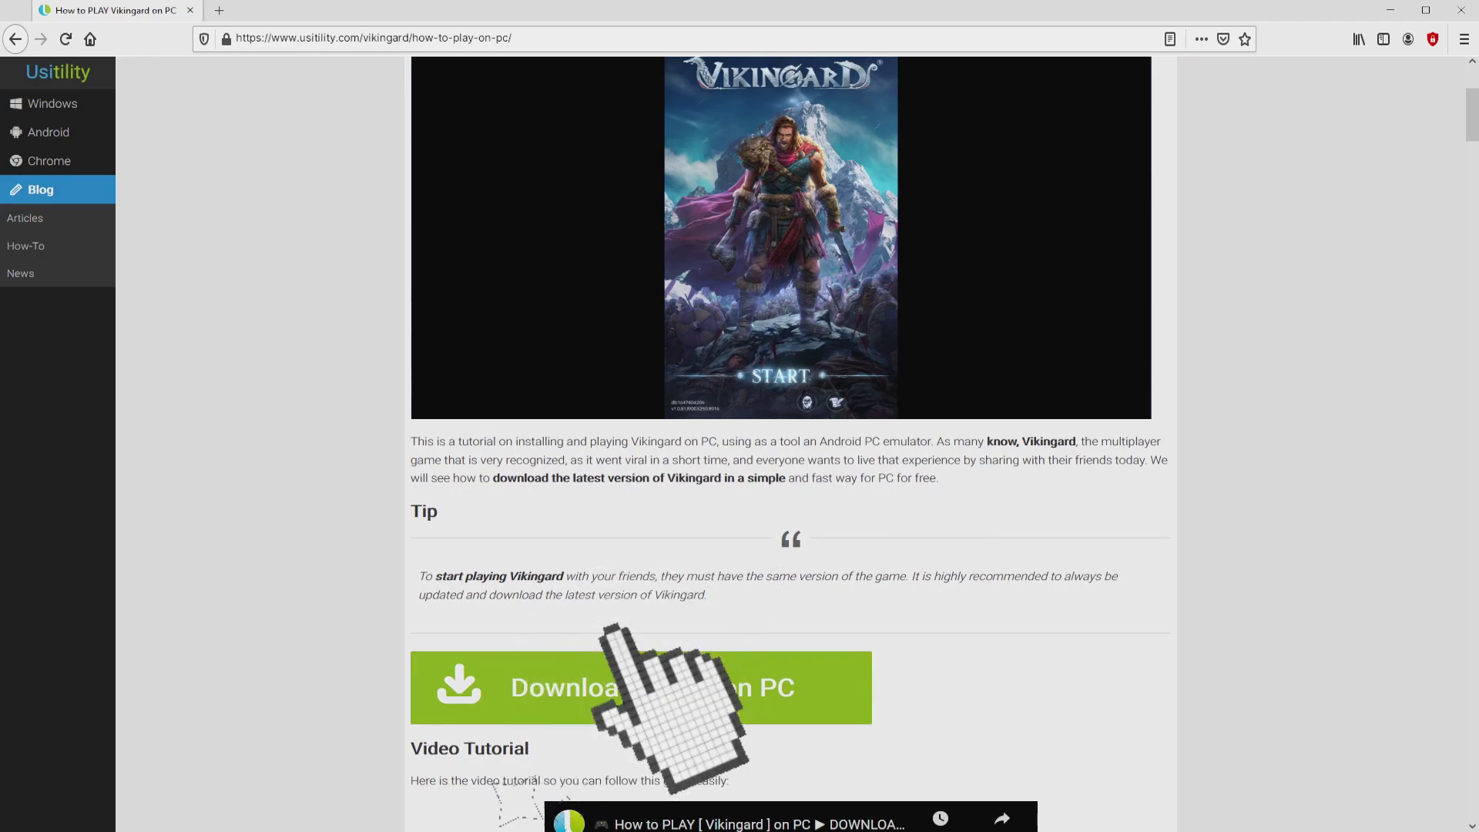
click(639, 688)
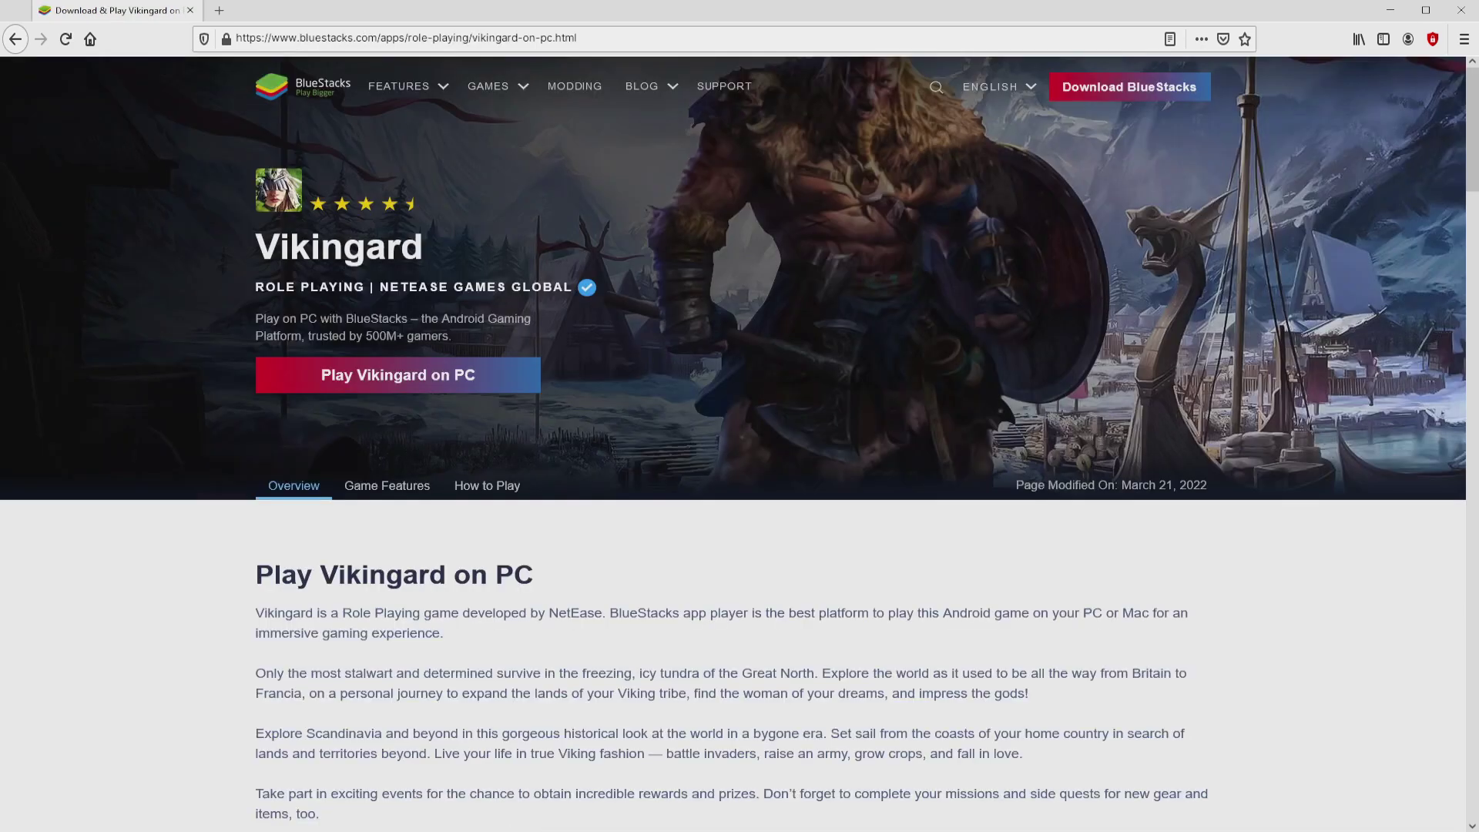
Step: Scroll through the BlueStacks Vikingard page, then return to its top
scroll(740, 444, down, 15)
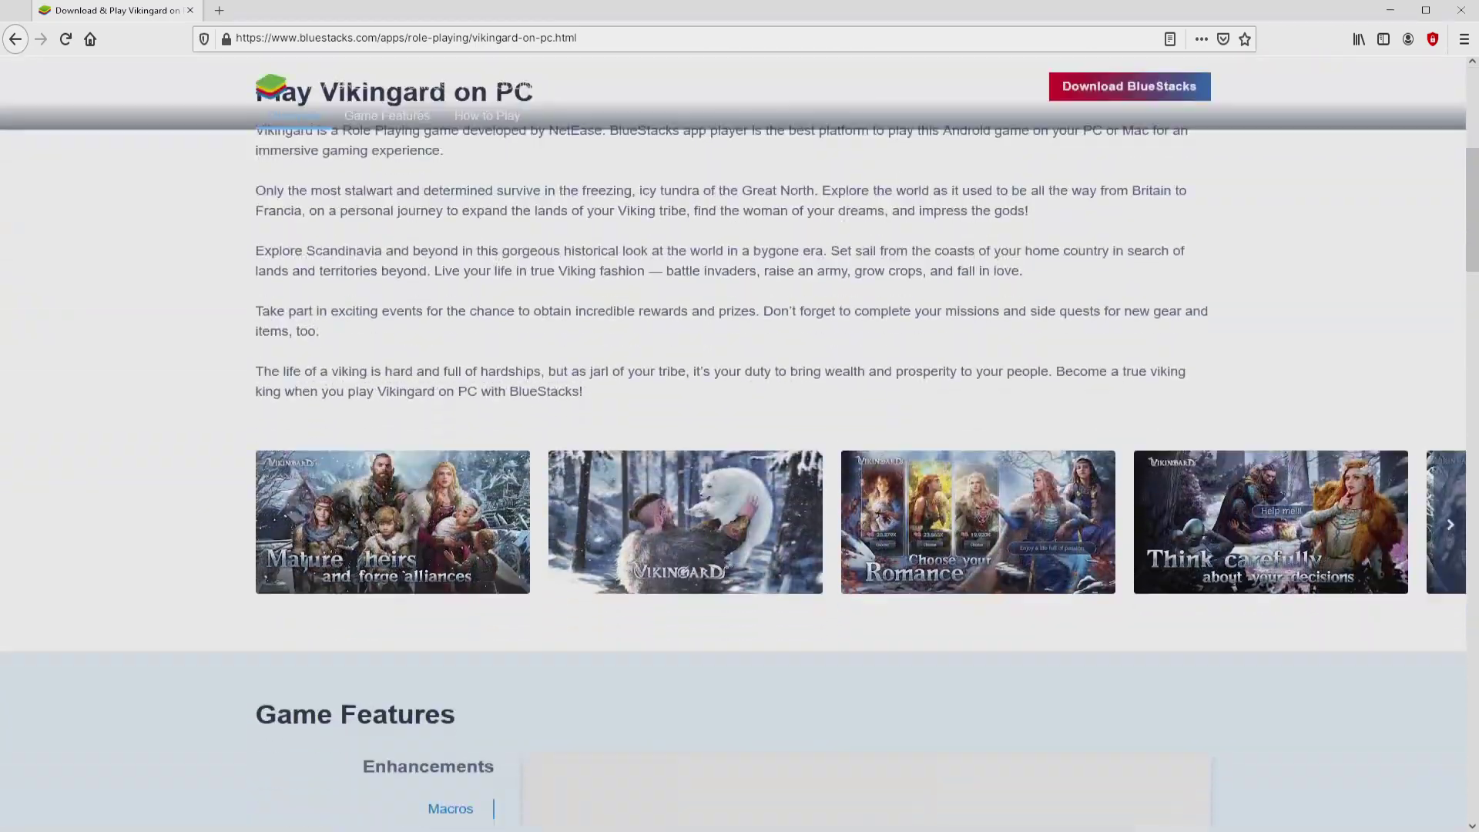
scroll(740, 462, down, 5)
scroll(739, 463, up, 10)
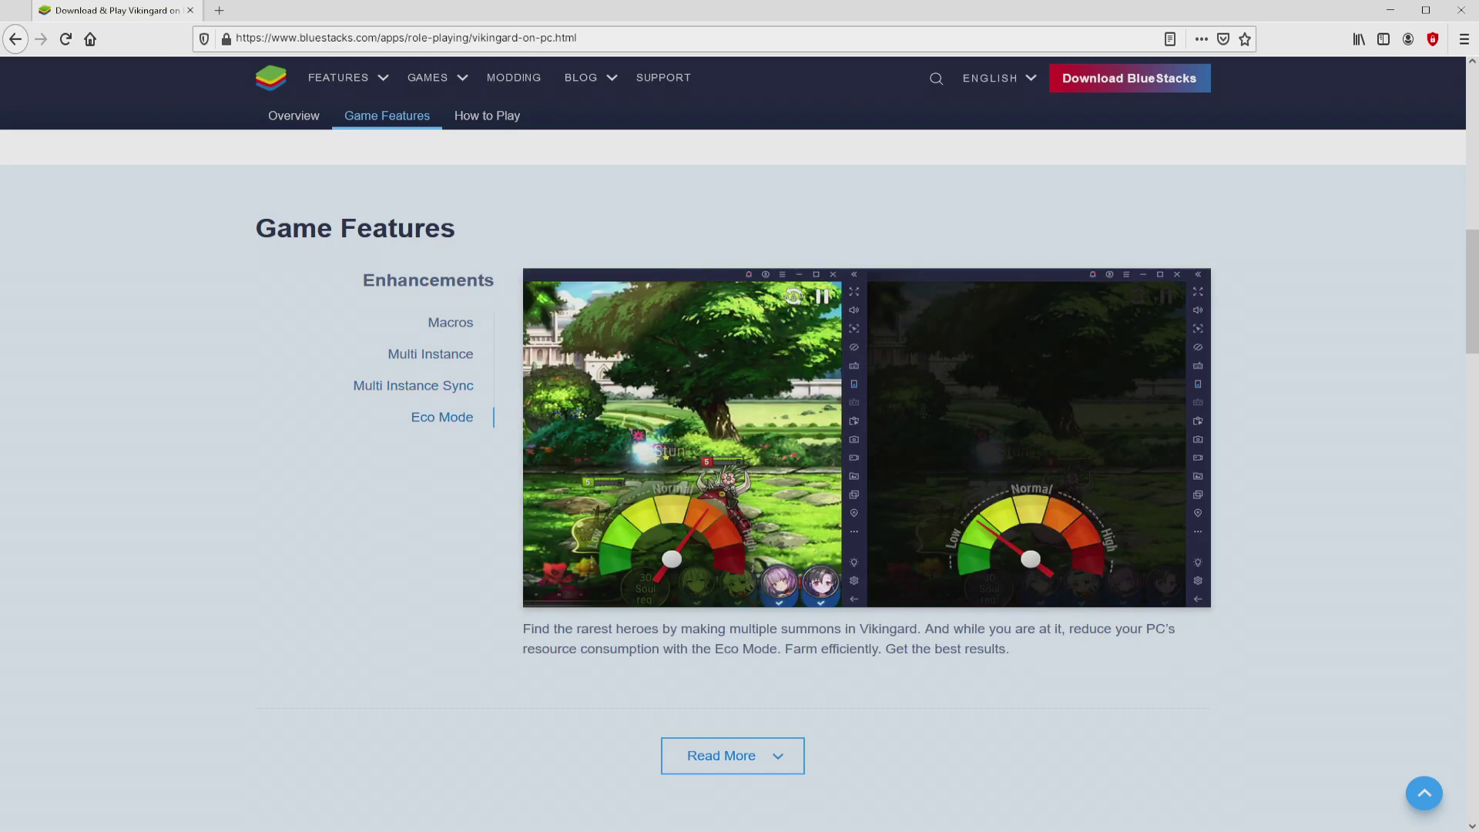
key(Home)
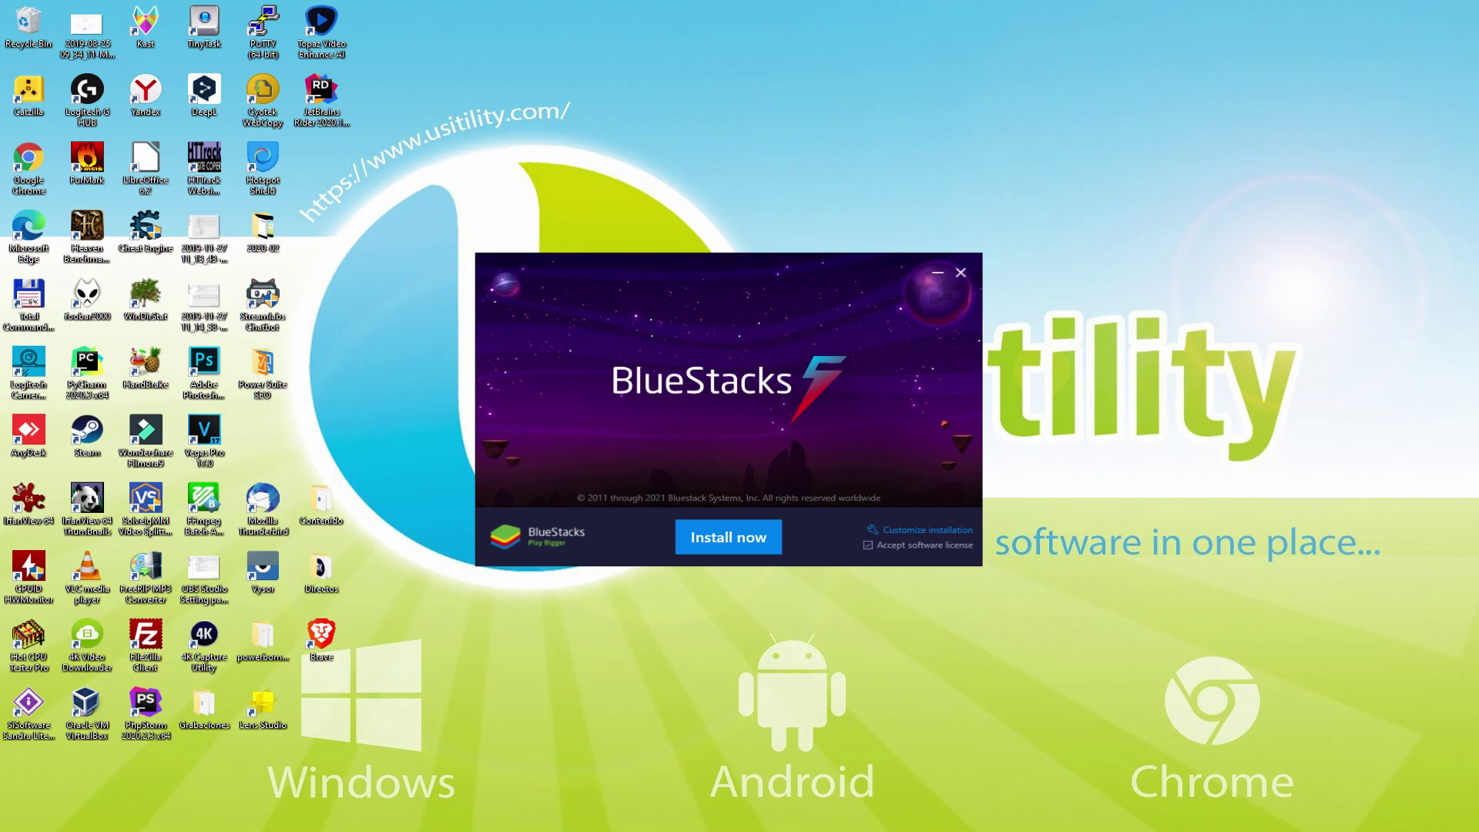
Step: Check the custom installation data path, go back, and choose 'Install now'
click(908, 529)
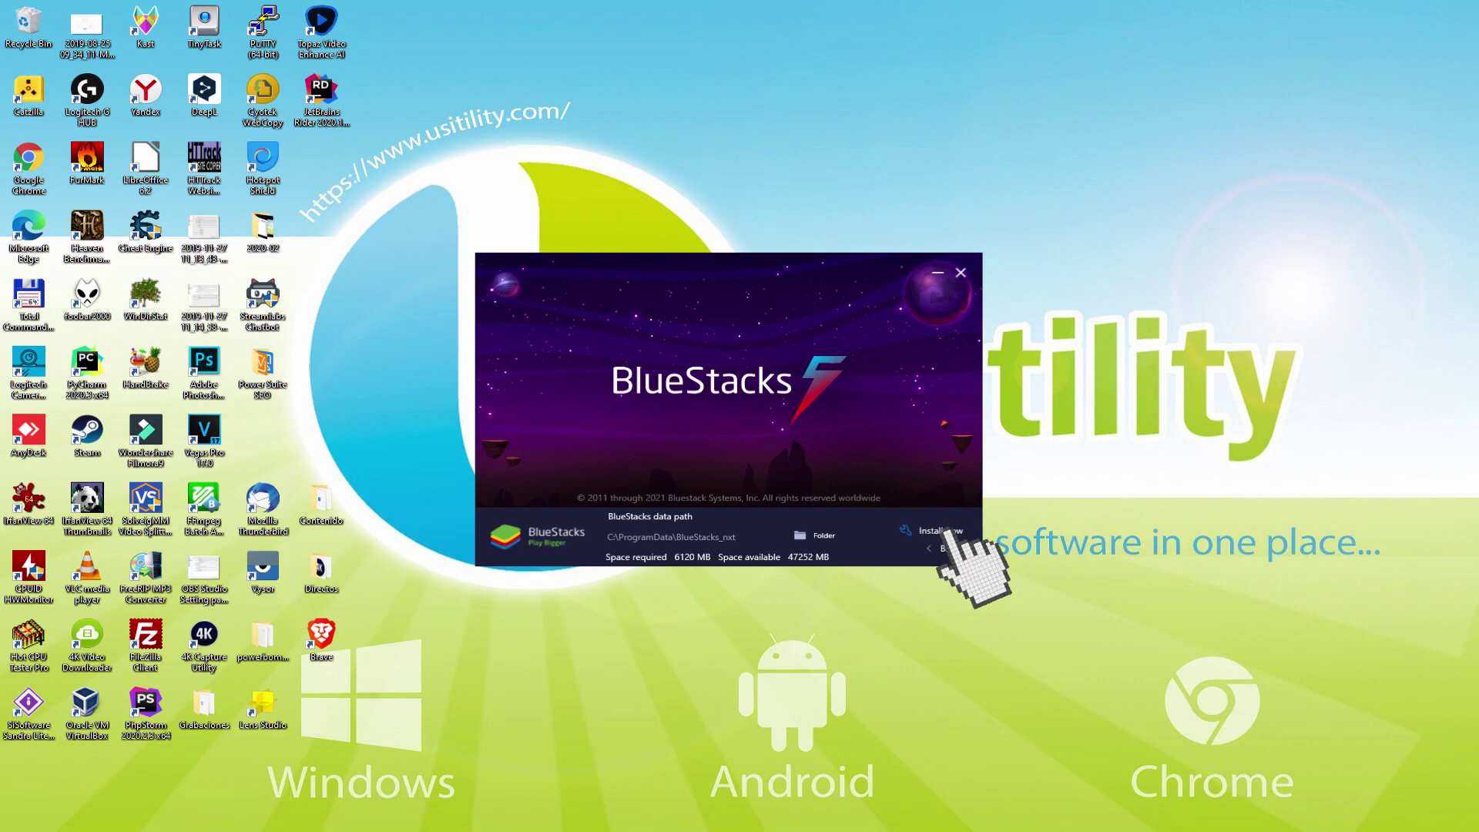
click(933, 548)
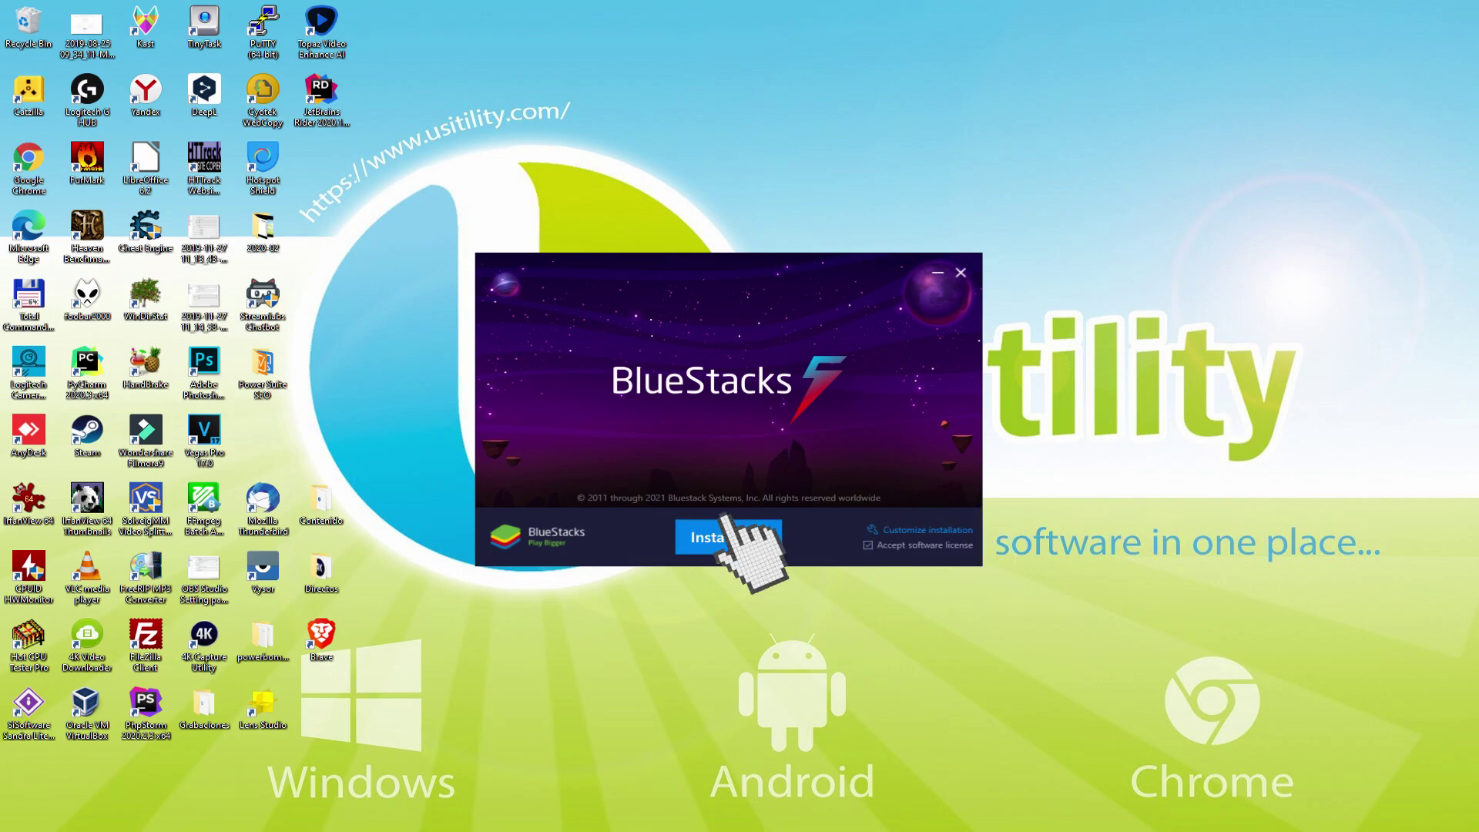
click(728, 537)
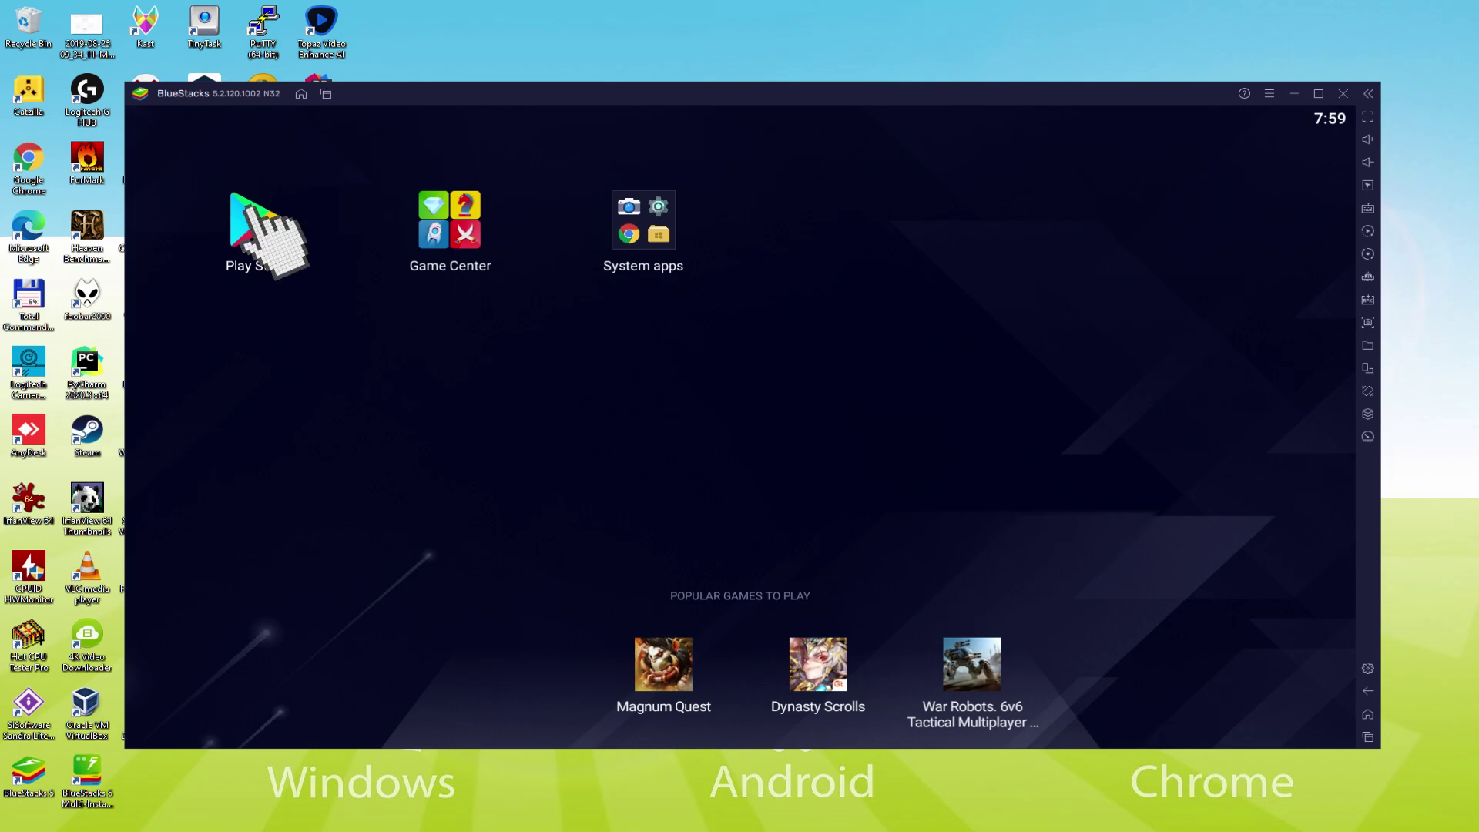
Step: Launch Google Play from the home screen and begin signing in to a Google account
click(270, 235)
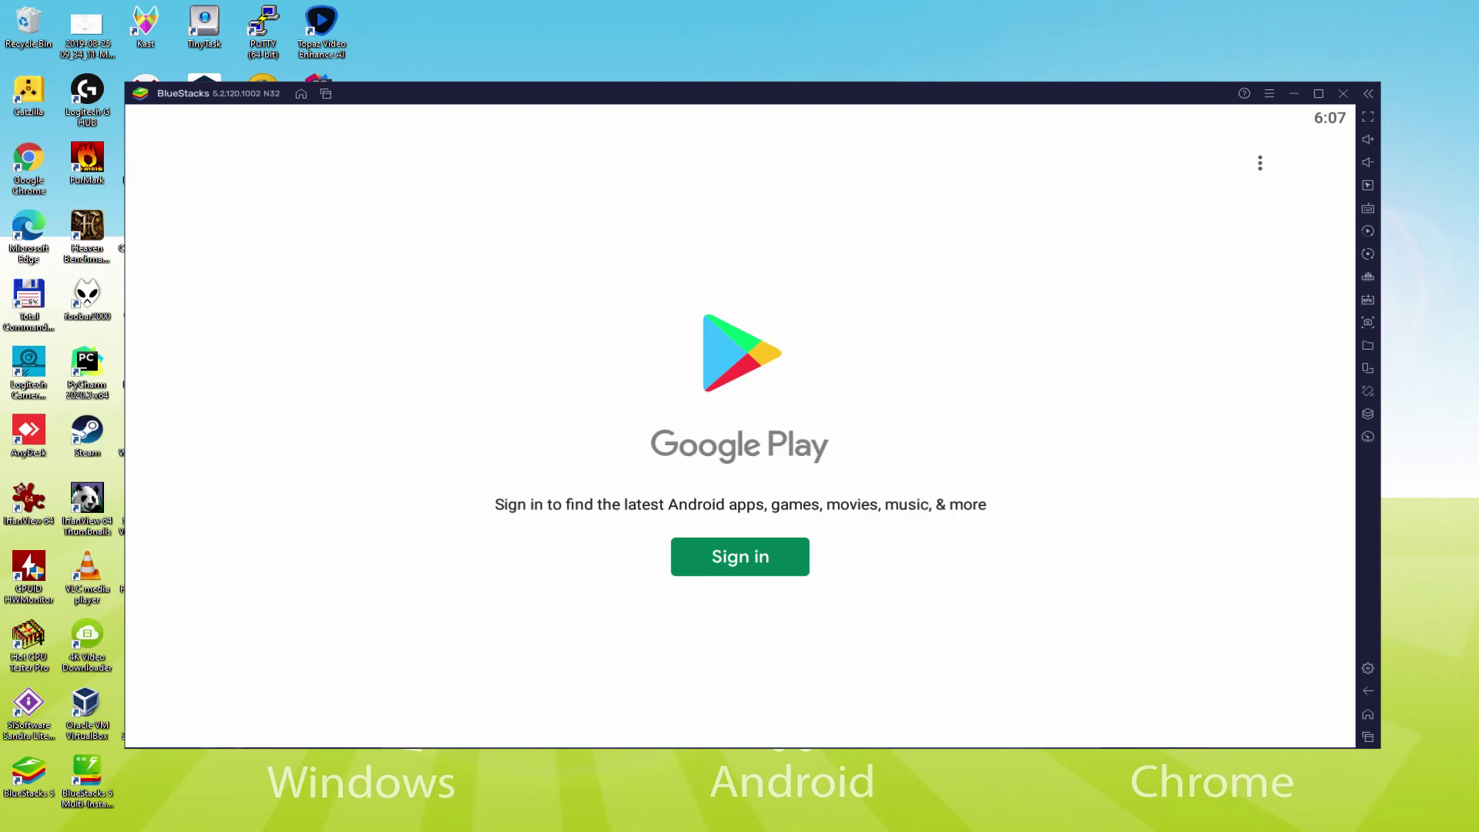
click(741, 556)
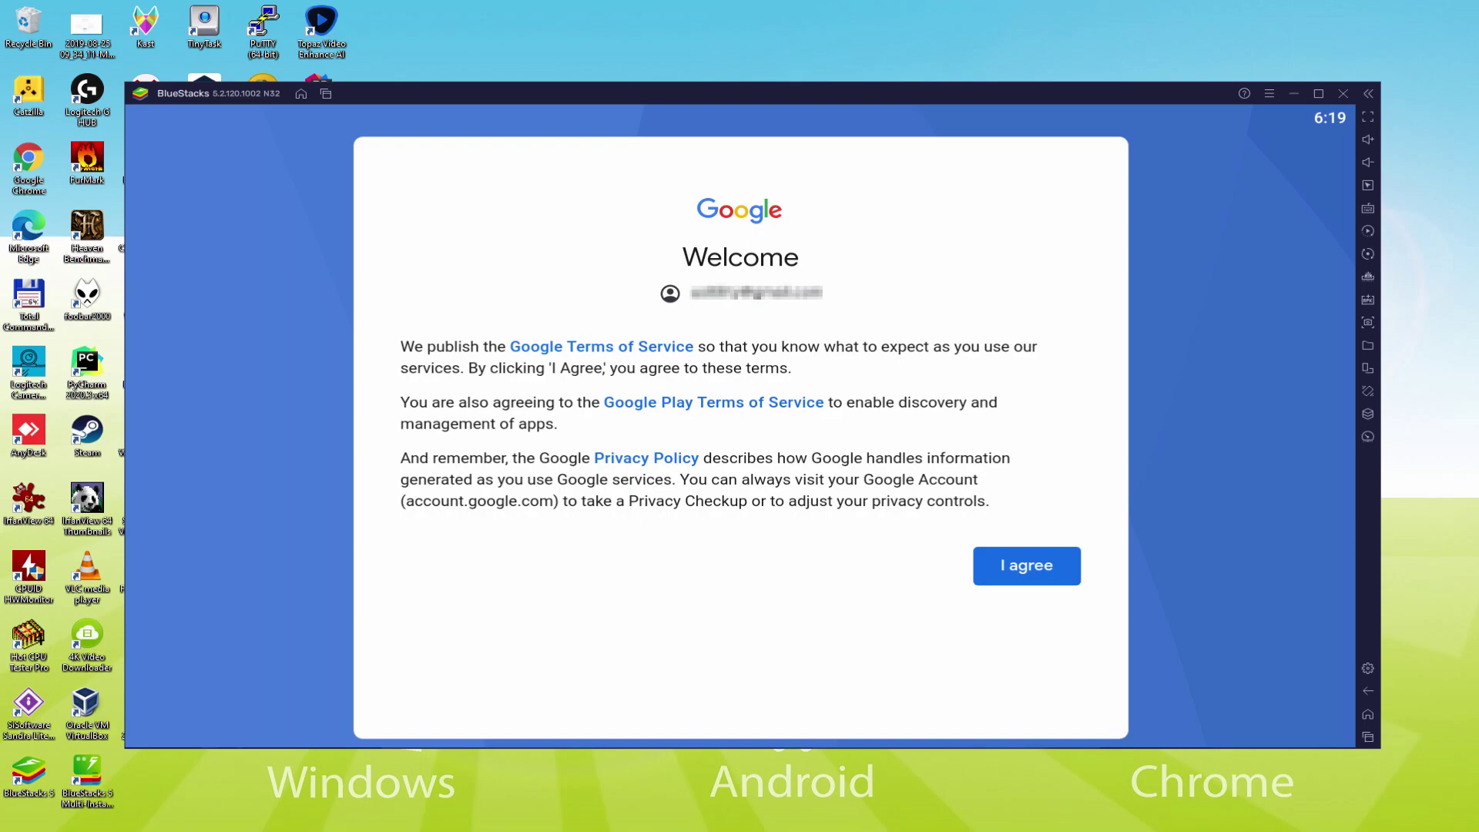
Step: Agree to Google's terms, turn off Google Drive backup, and accept the services choices
click(1025, 574)
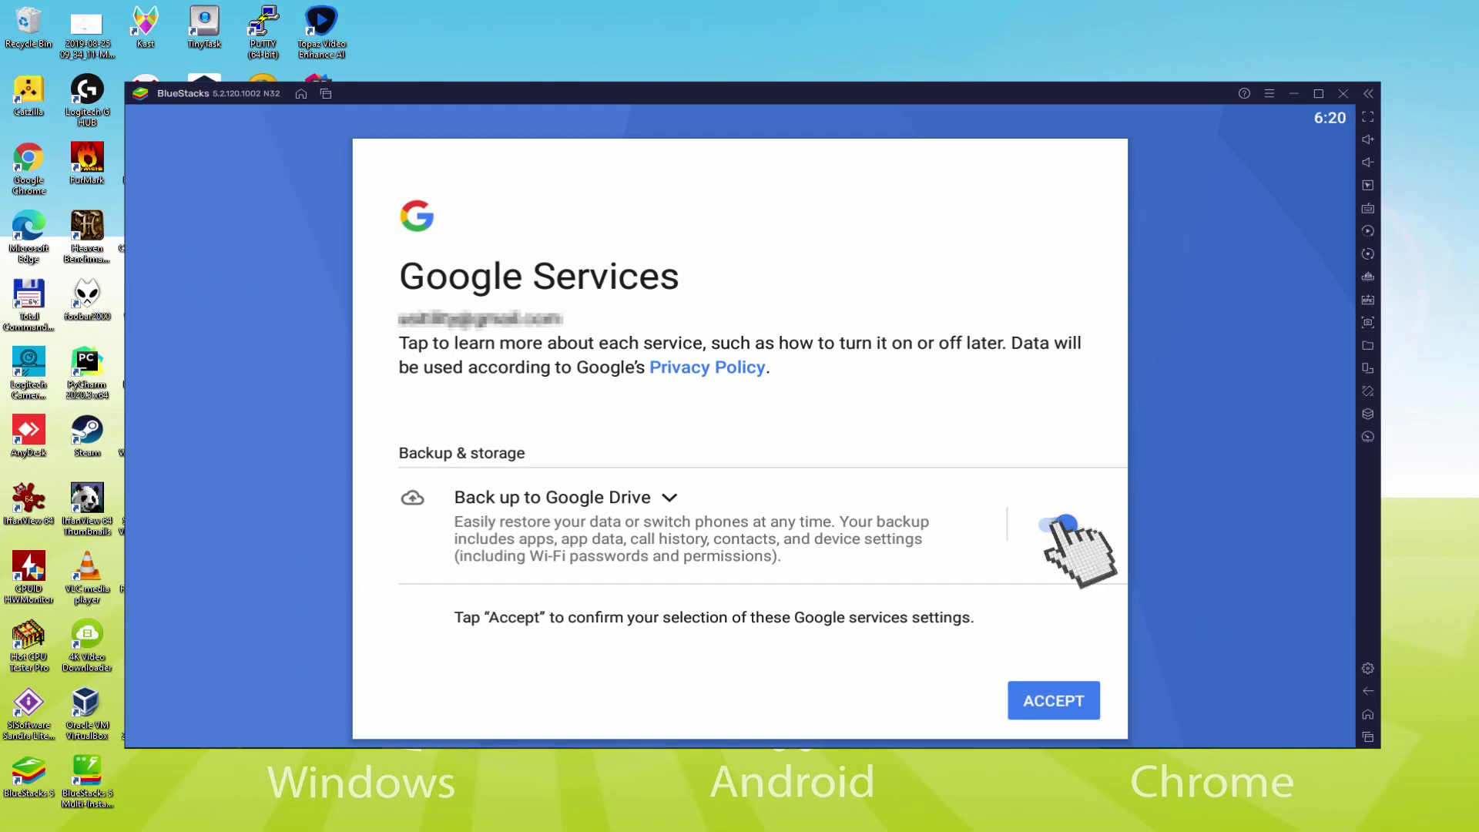
click(872, 440)
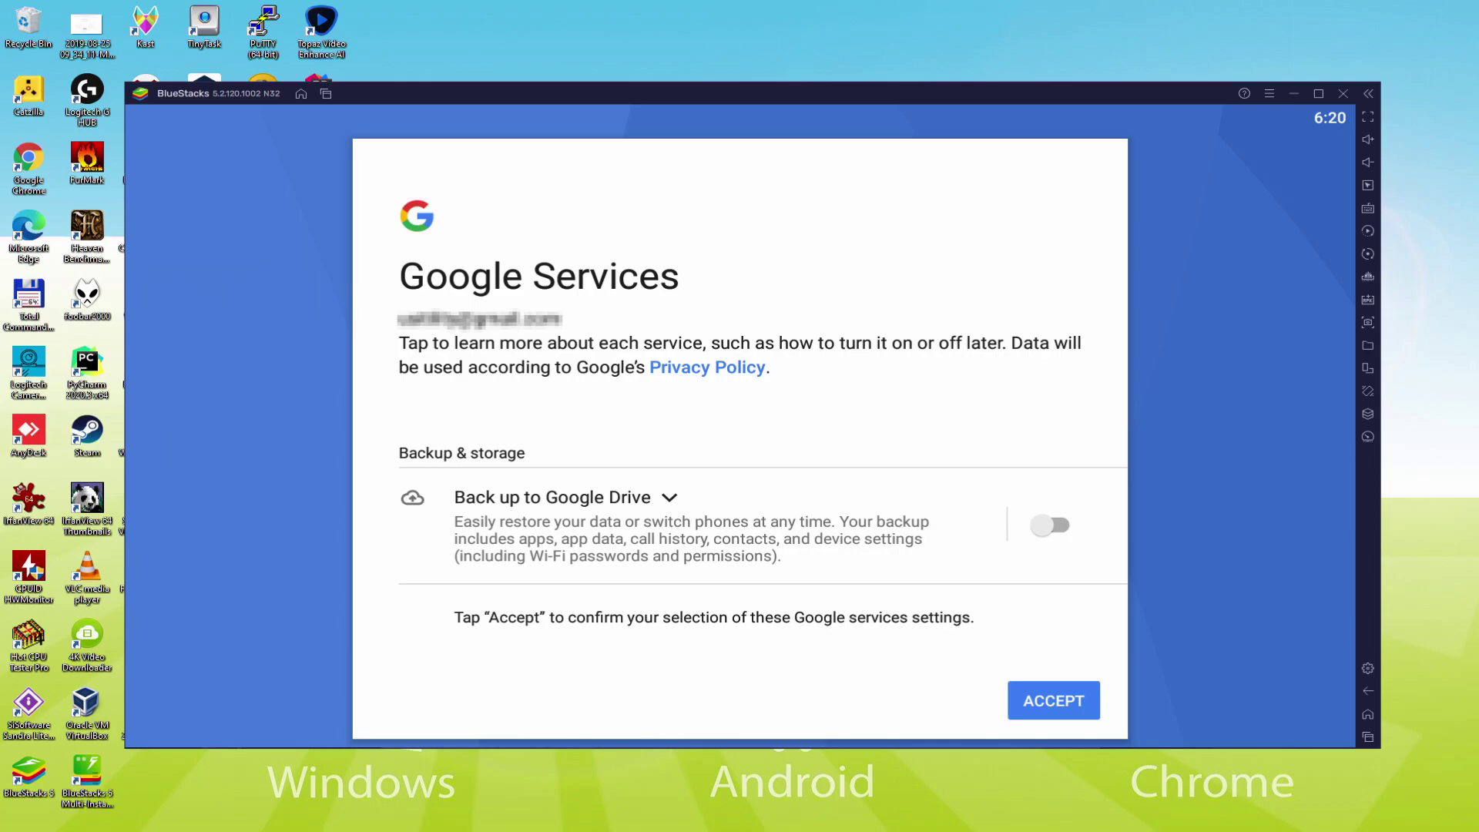
click(1054, 700)
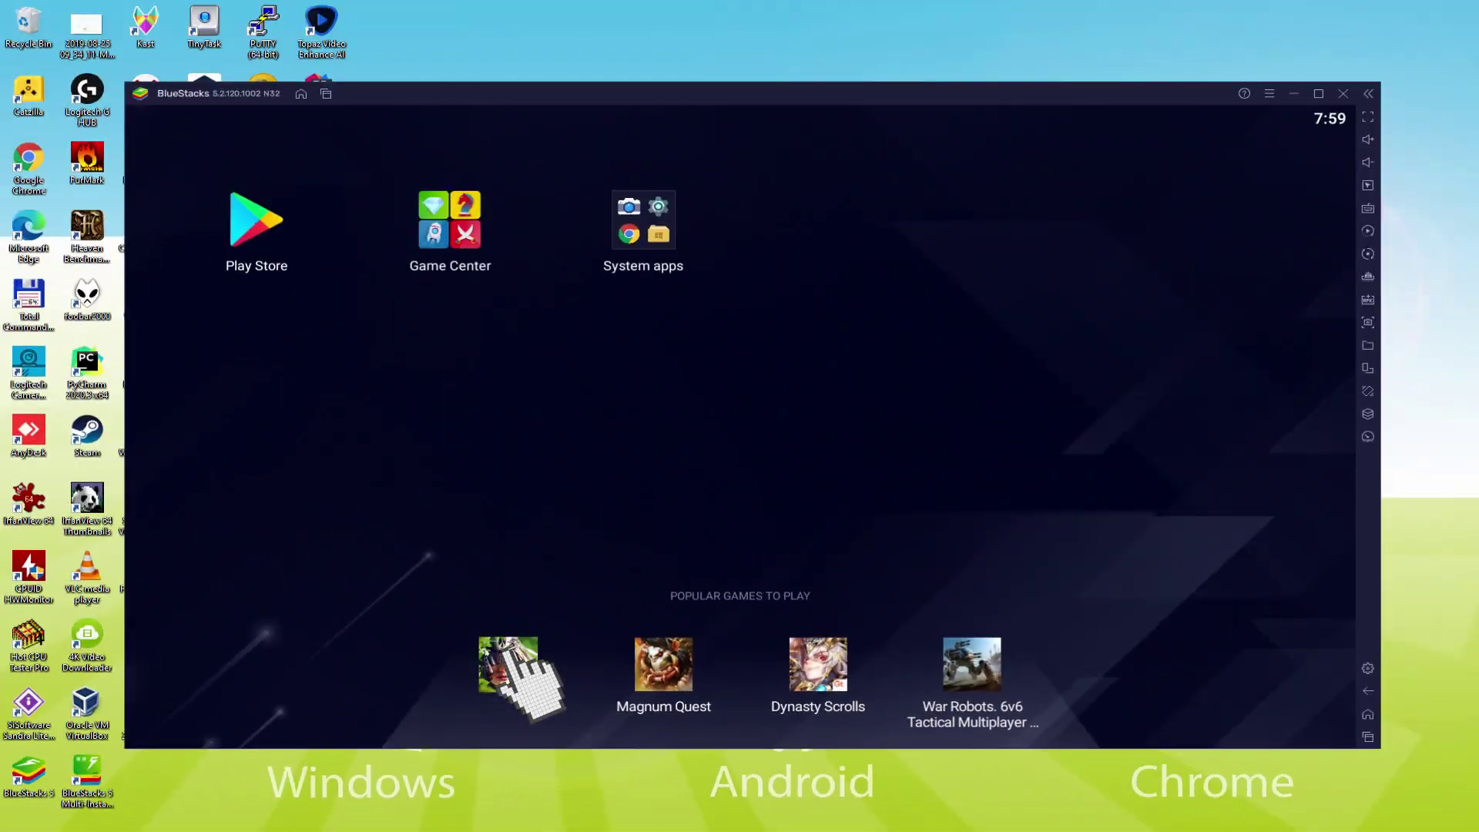
Step: Install Vikingard from its Play Store page under Popular Games, then return to the home screen
click(510, 663)
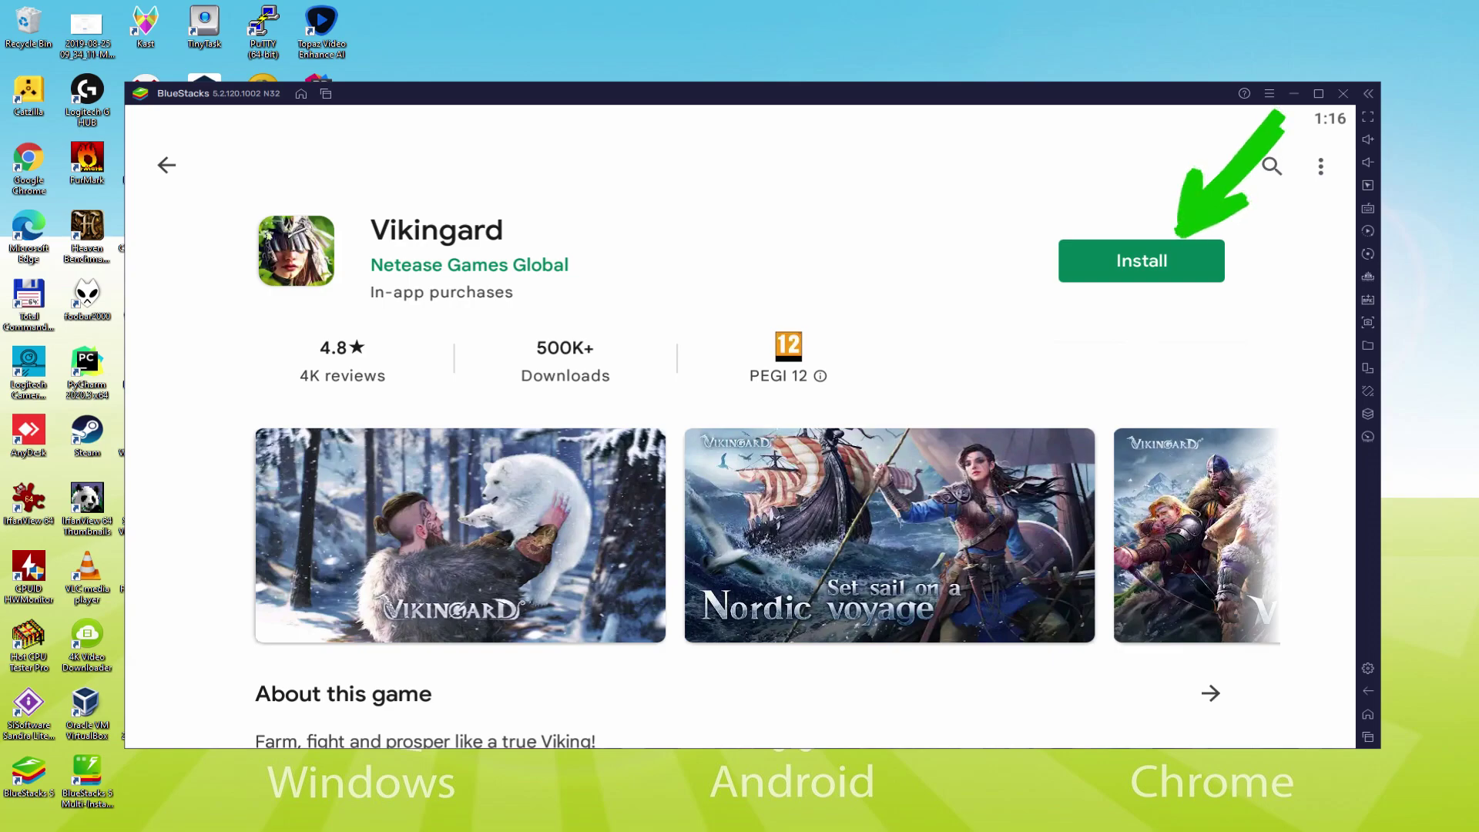
click(1178, 260)
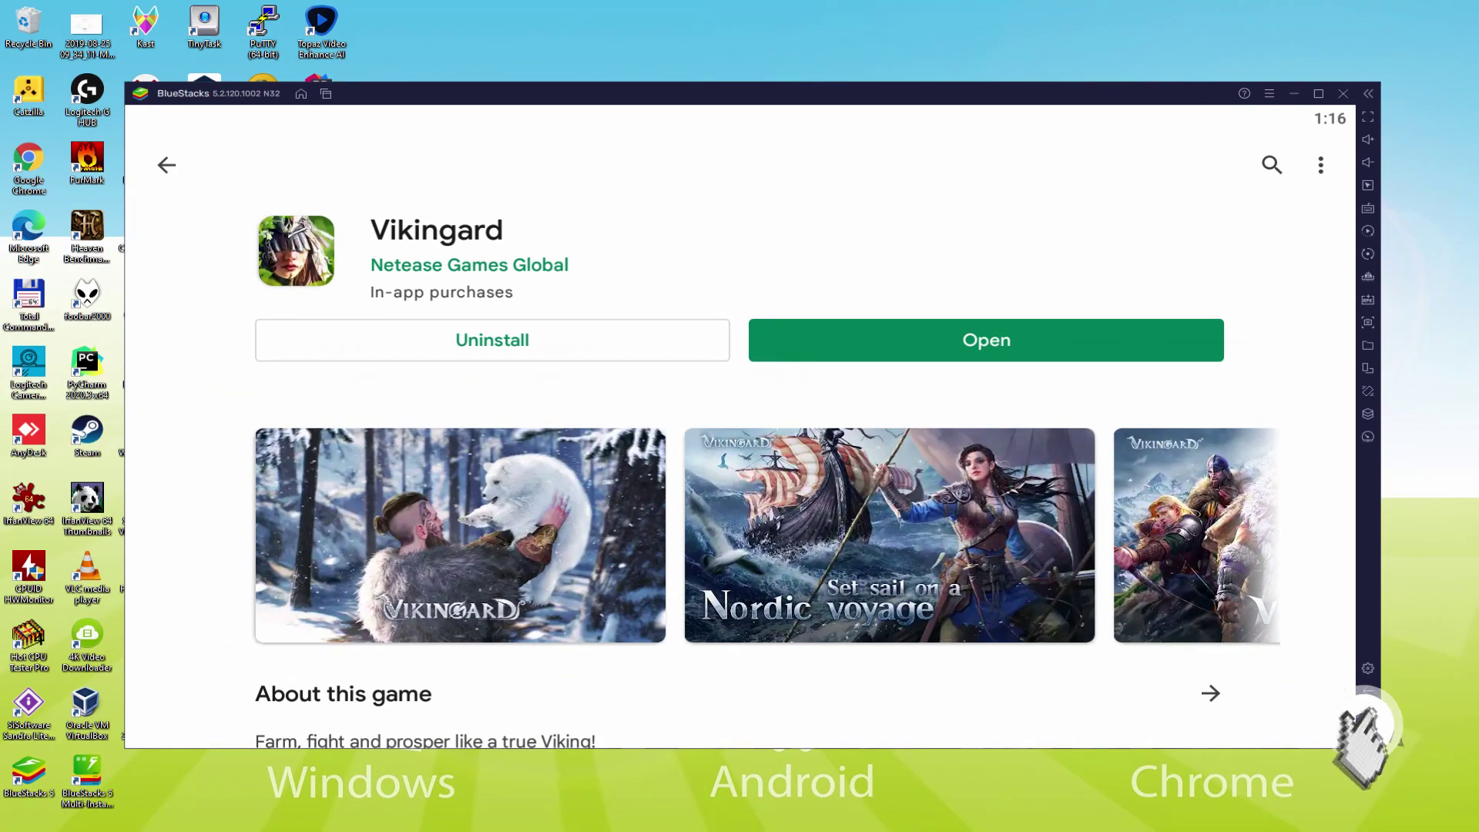
click(1368, 714)
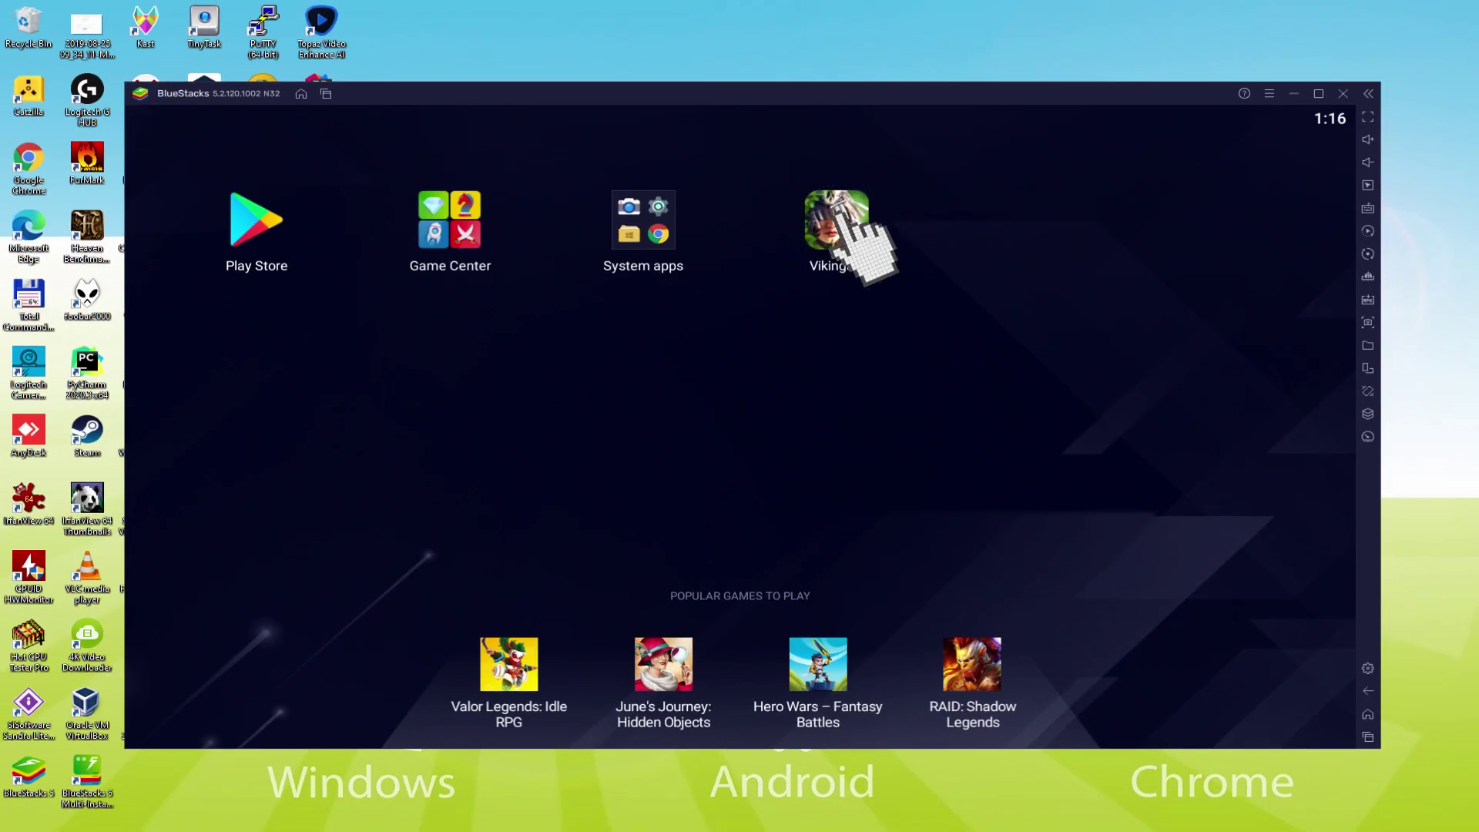
Step: Launch Vikingard and advance Hildr's greeting dialogue until the village map appears
click(755, 271)
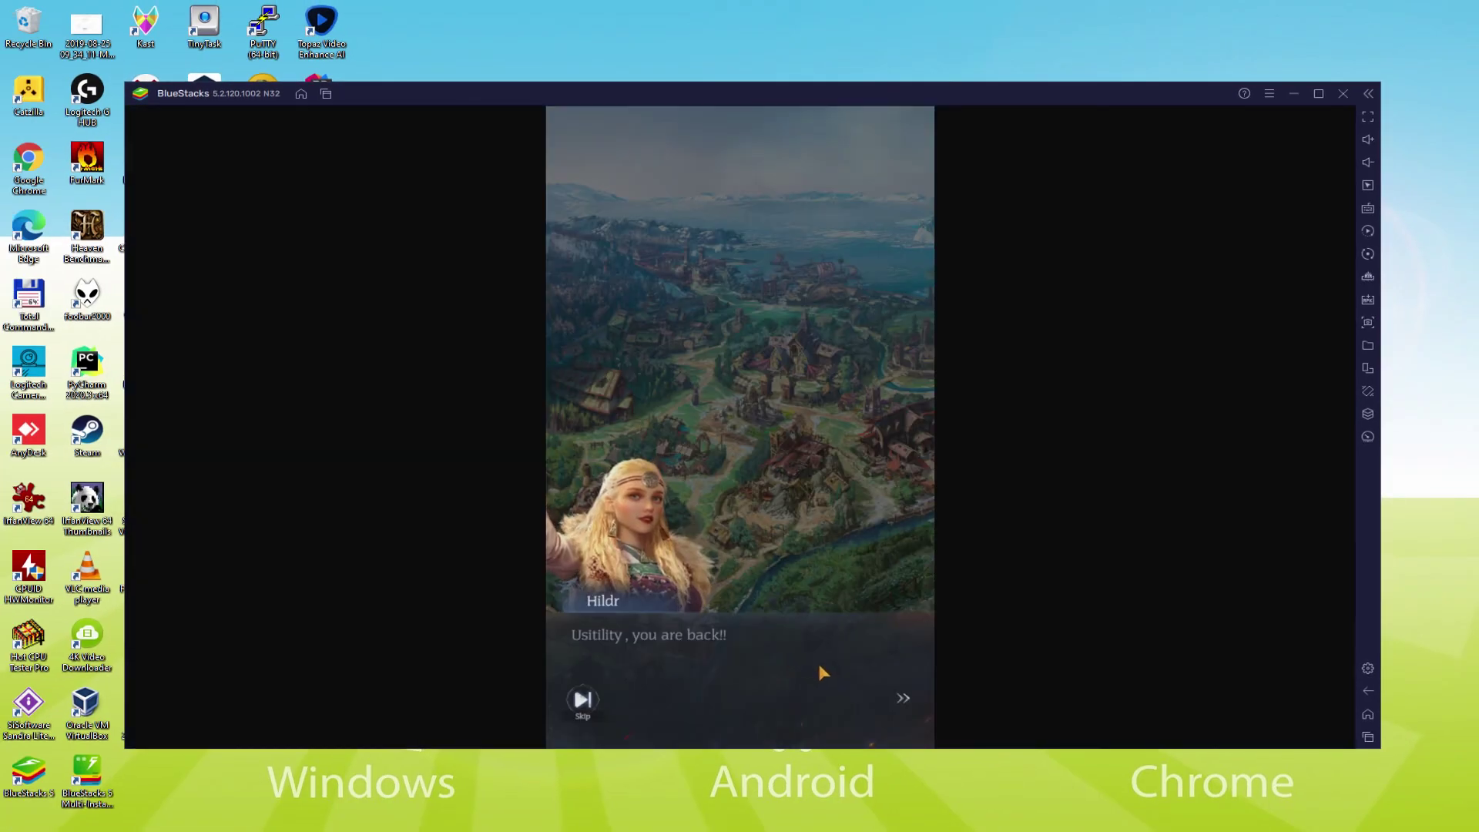
click(823, 675)
click(824, 676)
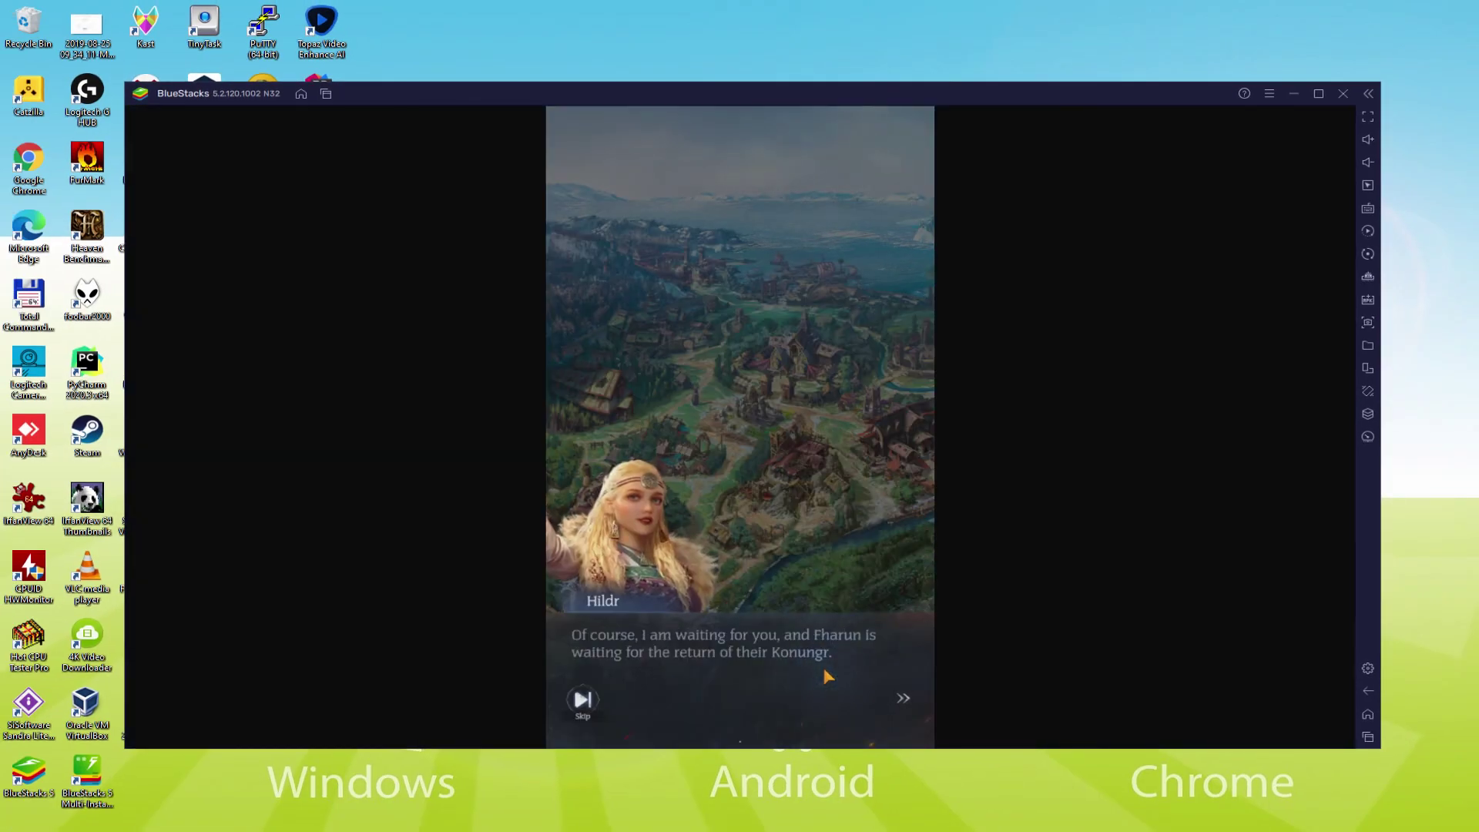
click(826, 676)
click(886, 695)
click(889, 696)
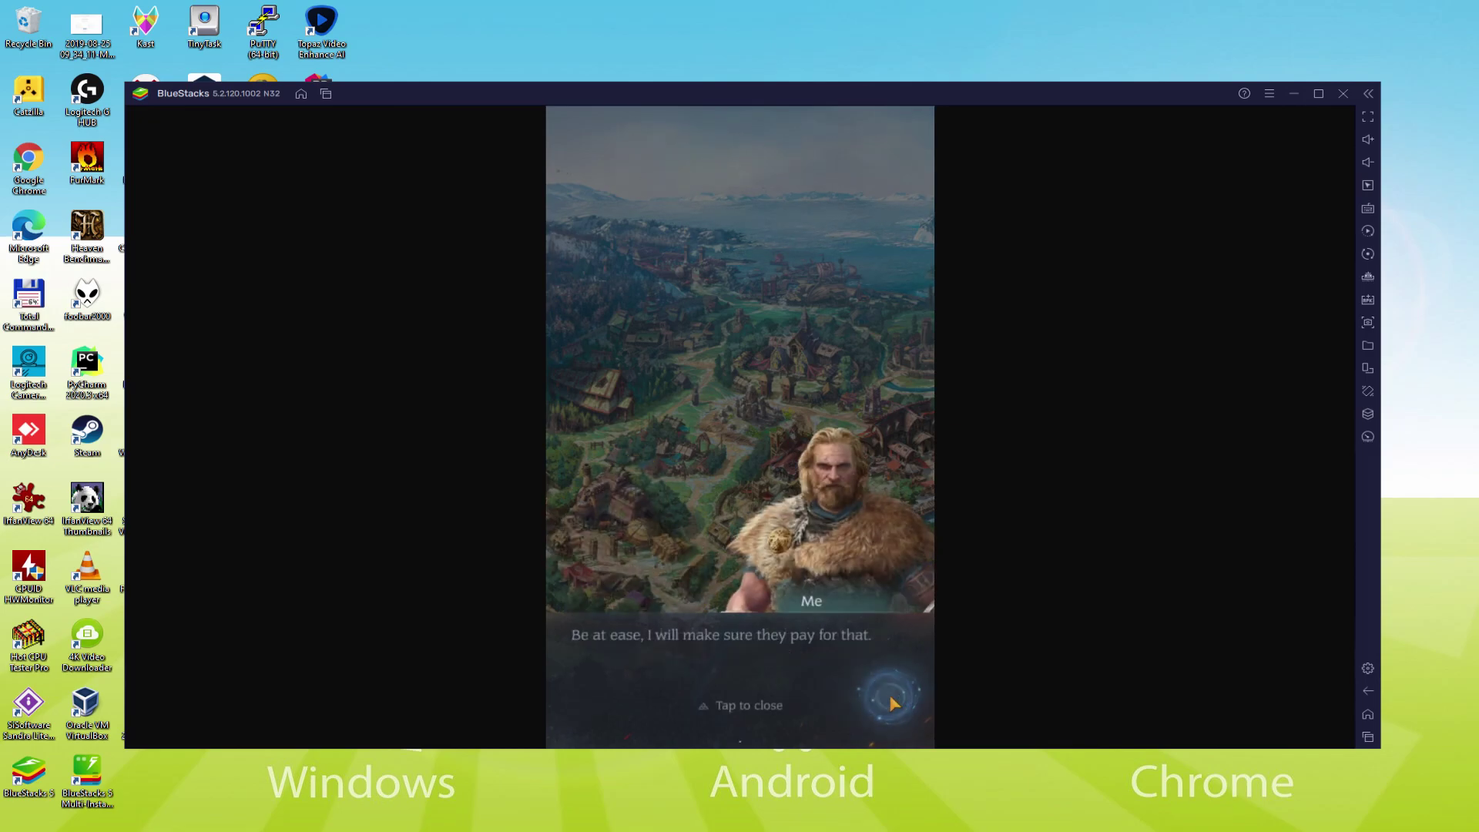
click(759, 708)
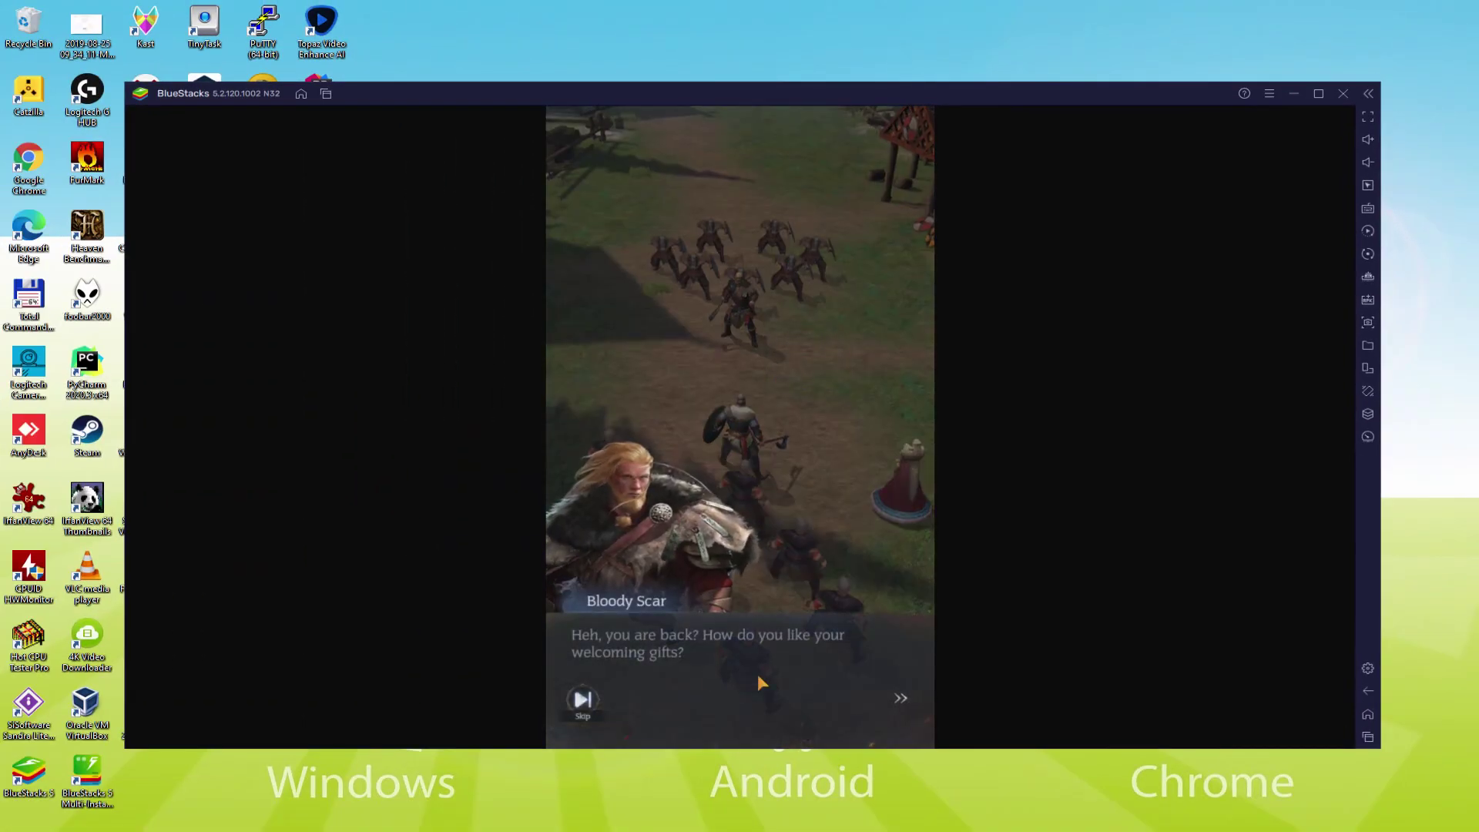
Step: Advance the Bloody Scar and Hervor dialogues, maximize the emulator, and start the village stage
click(757, 679)
click(751, 689)
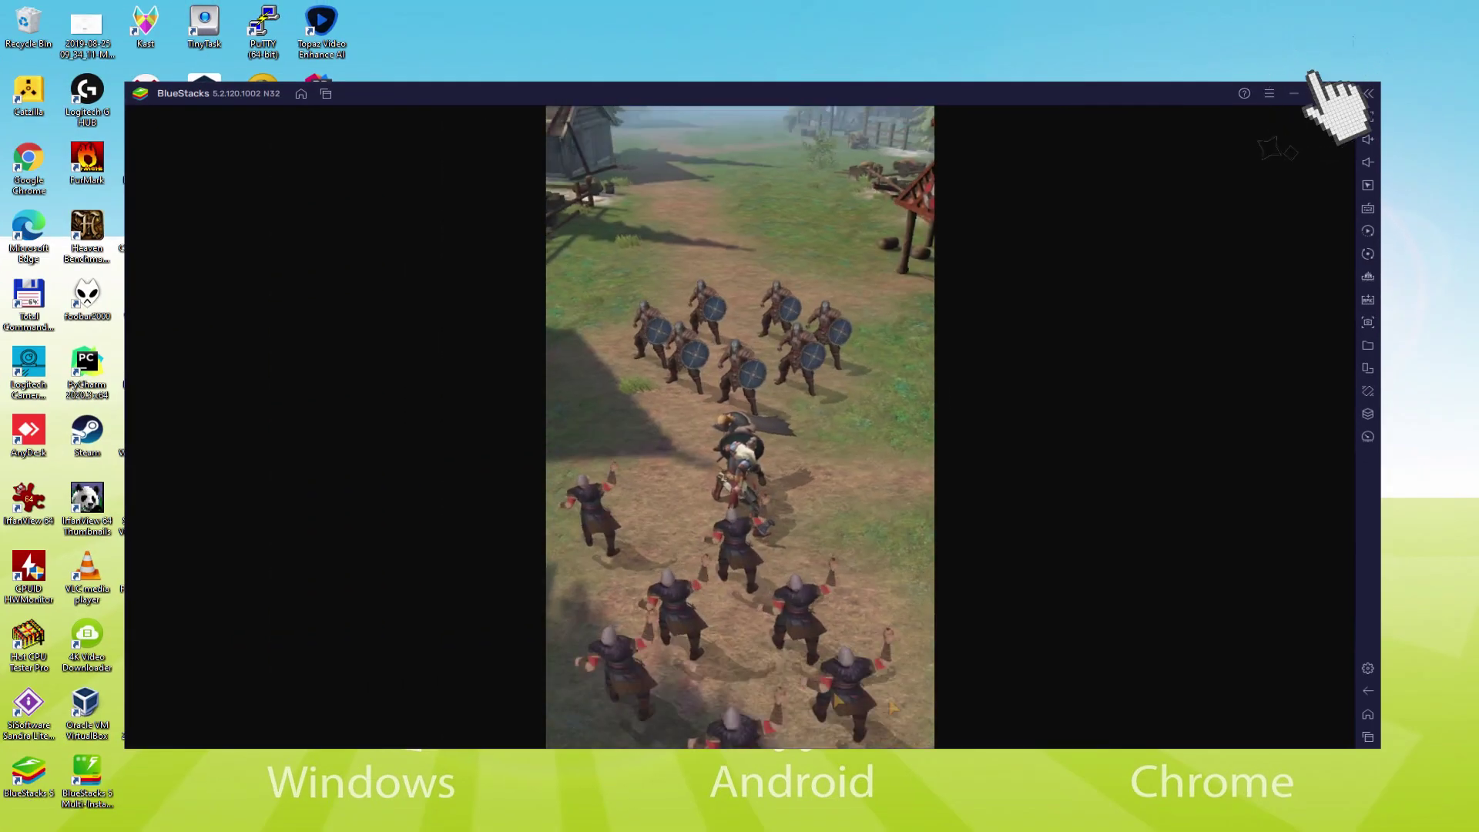
click(1281, 89)
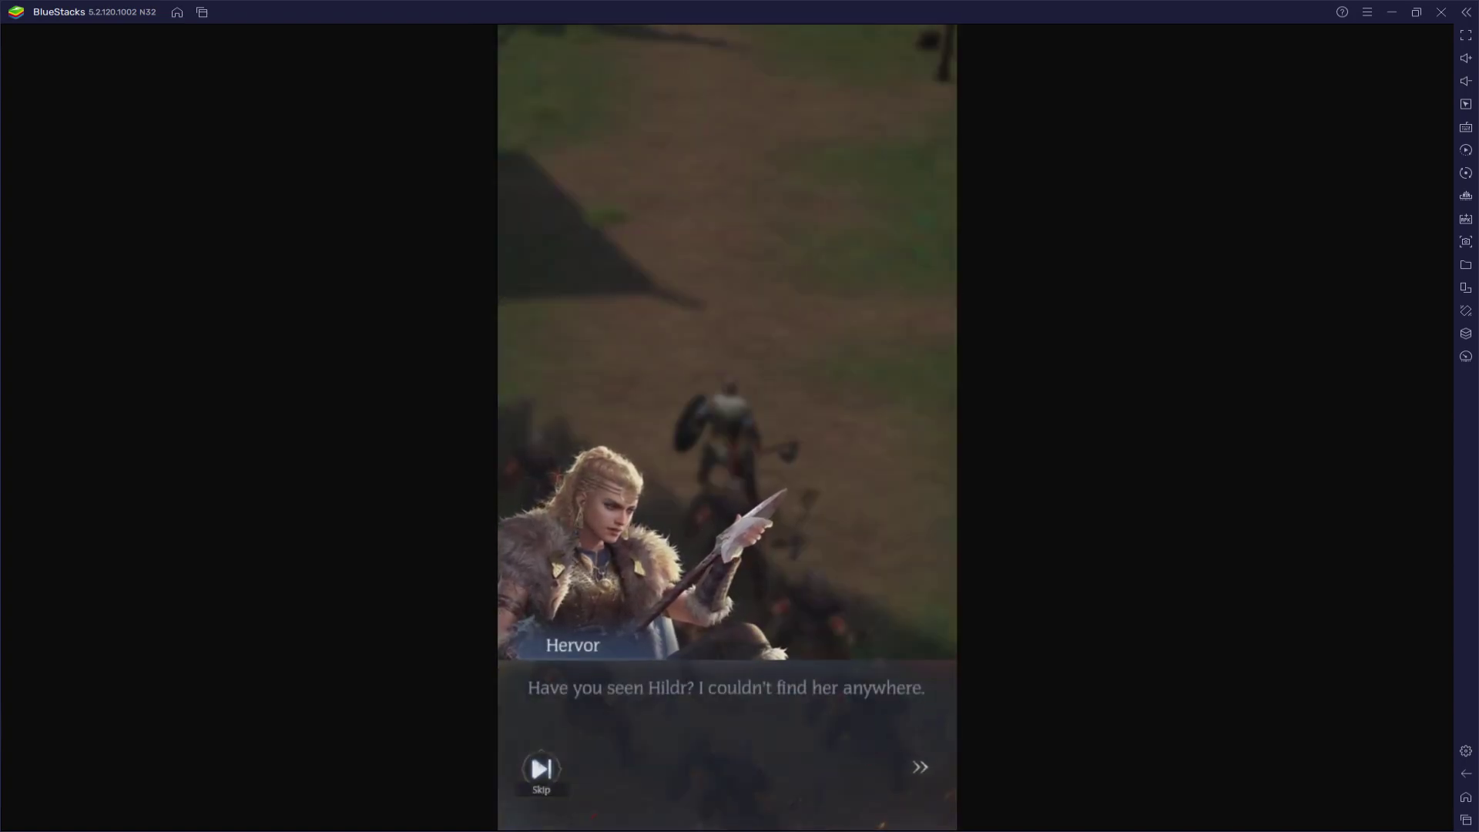
click(803, 529)
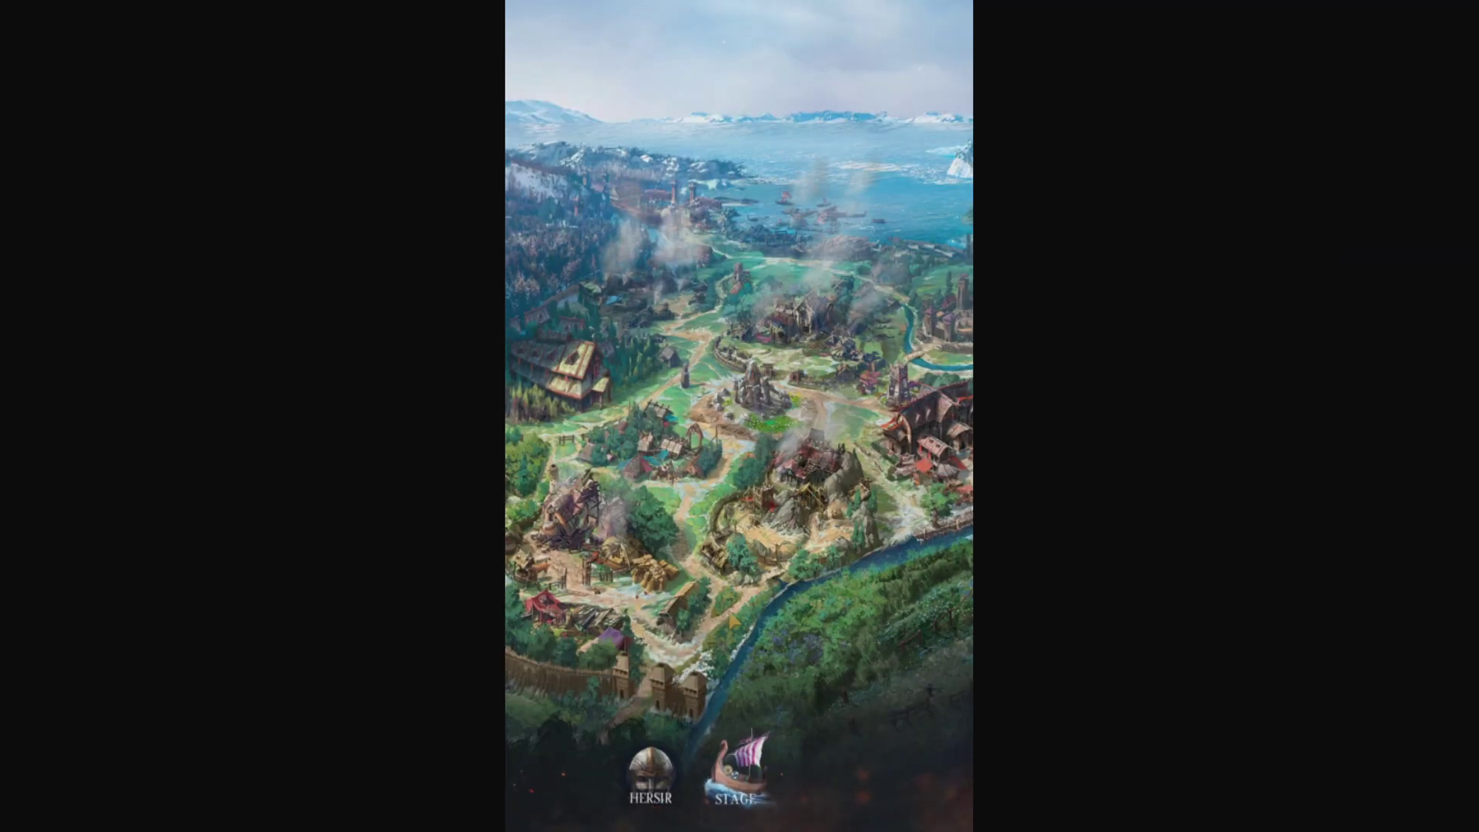
click(736, 770)
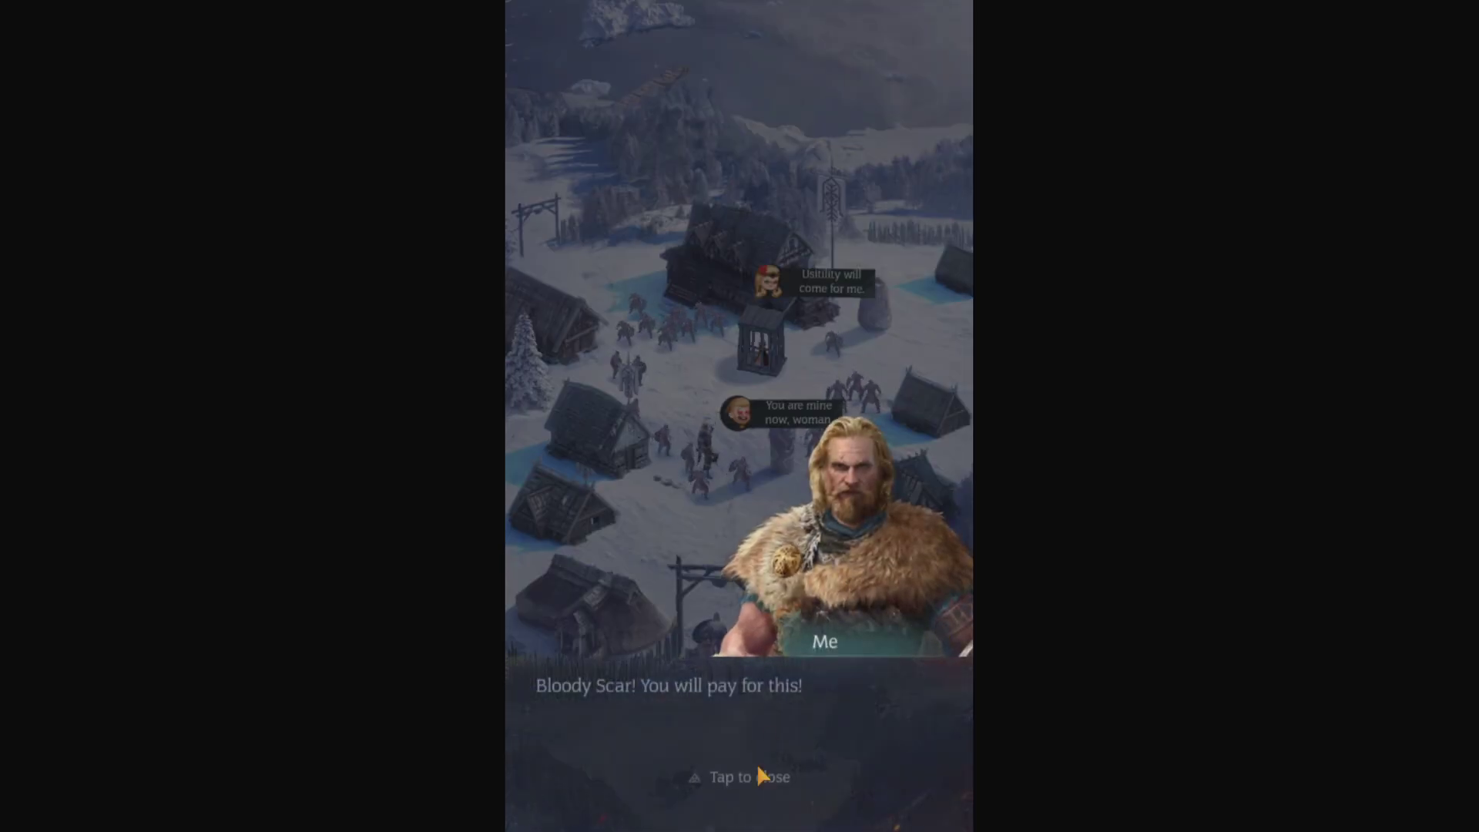
Step: Close the 'Tap to close' dialogue panel so the snowy village cutscene continues
click(759, 768)
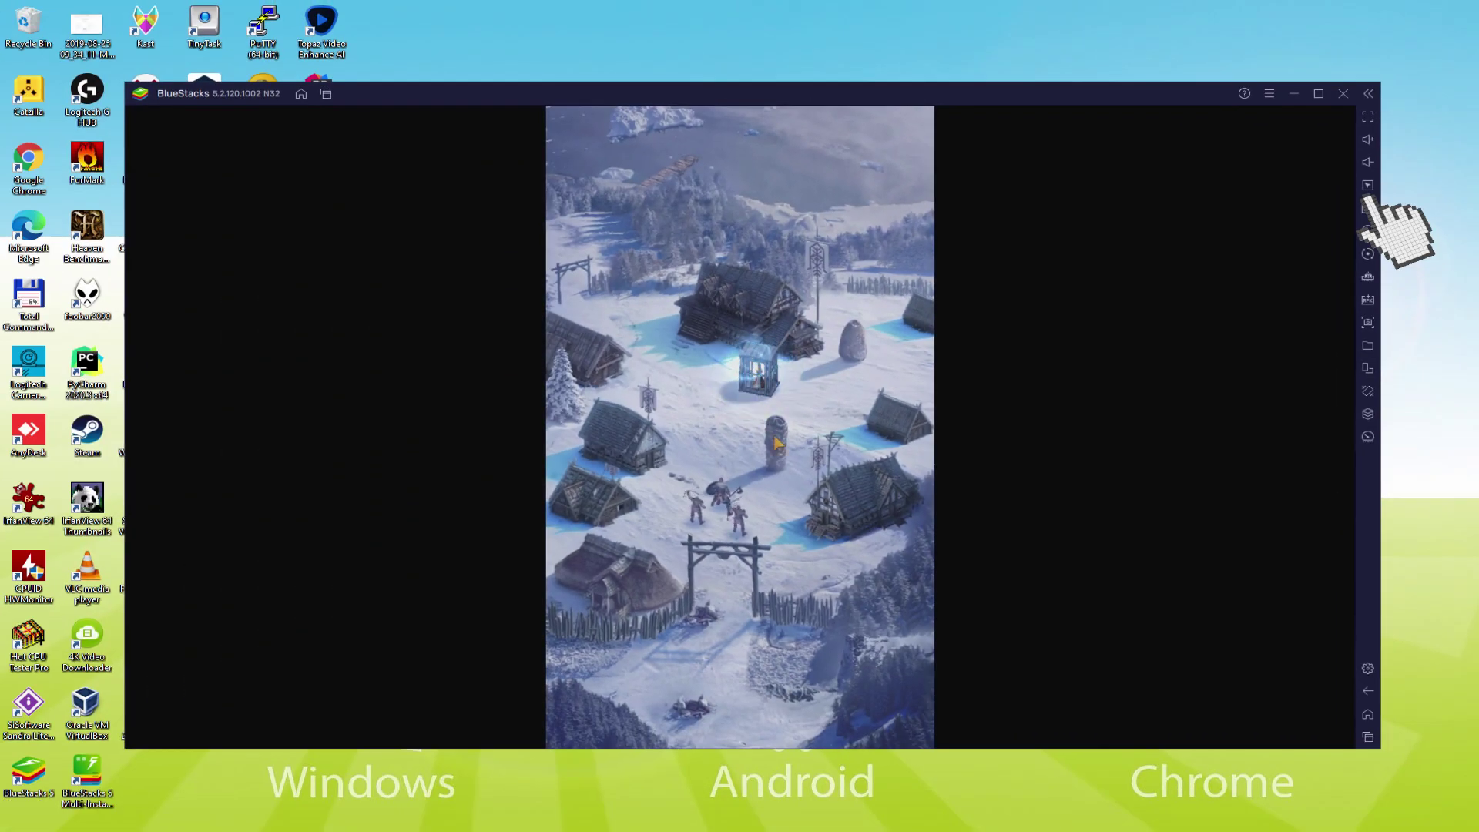
Step: Open and close the BlueStacks Controls editor while the intro reaches Hildr's unlock
click(1212, 373)
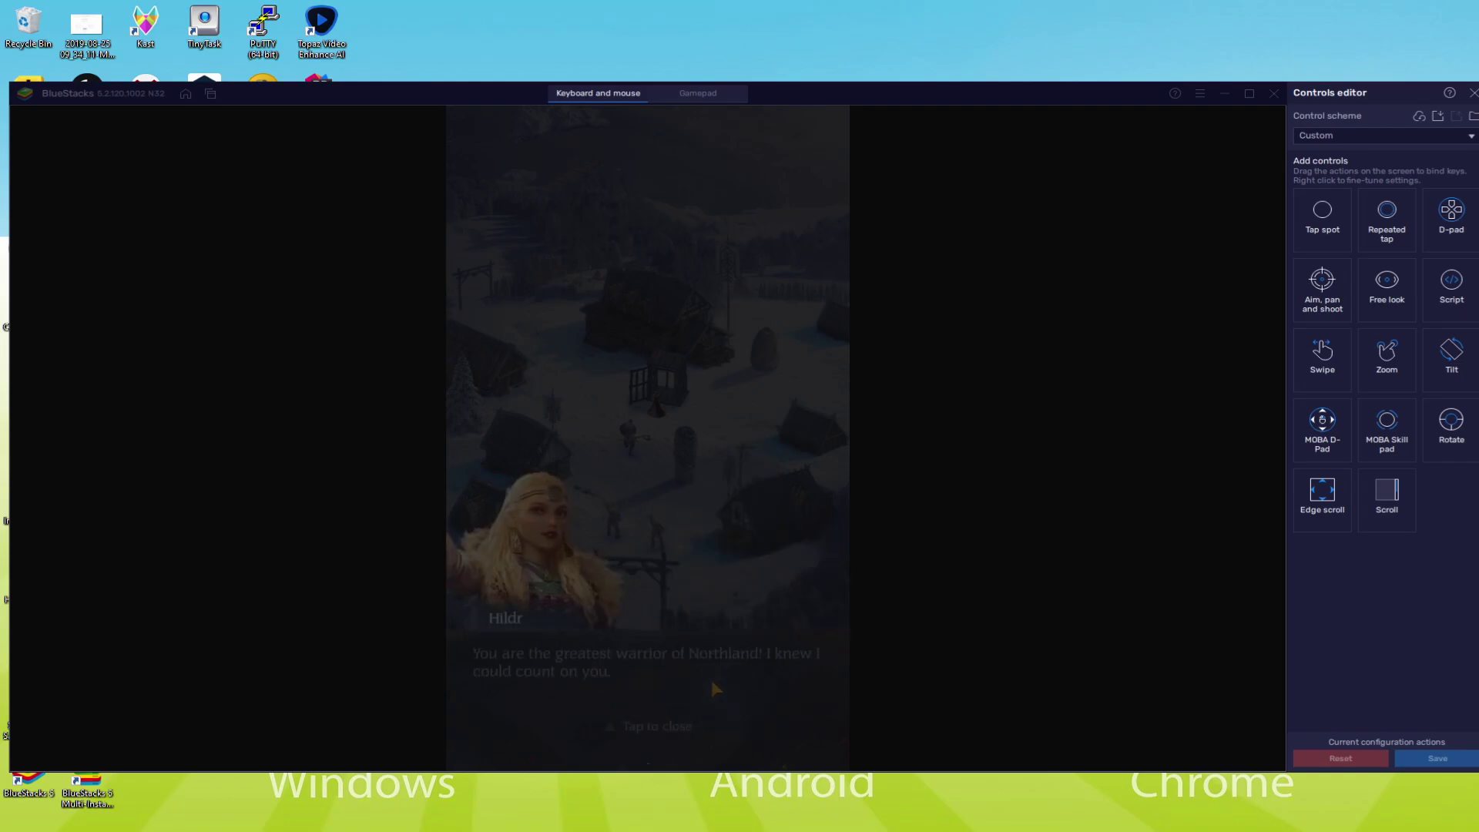
click(1460, 94)
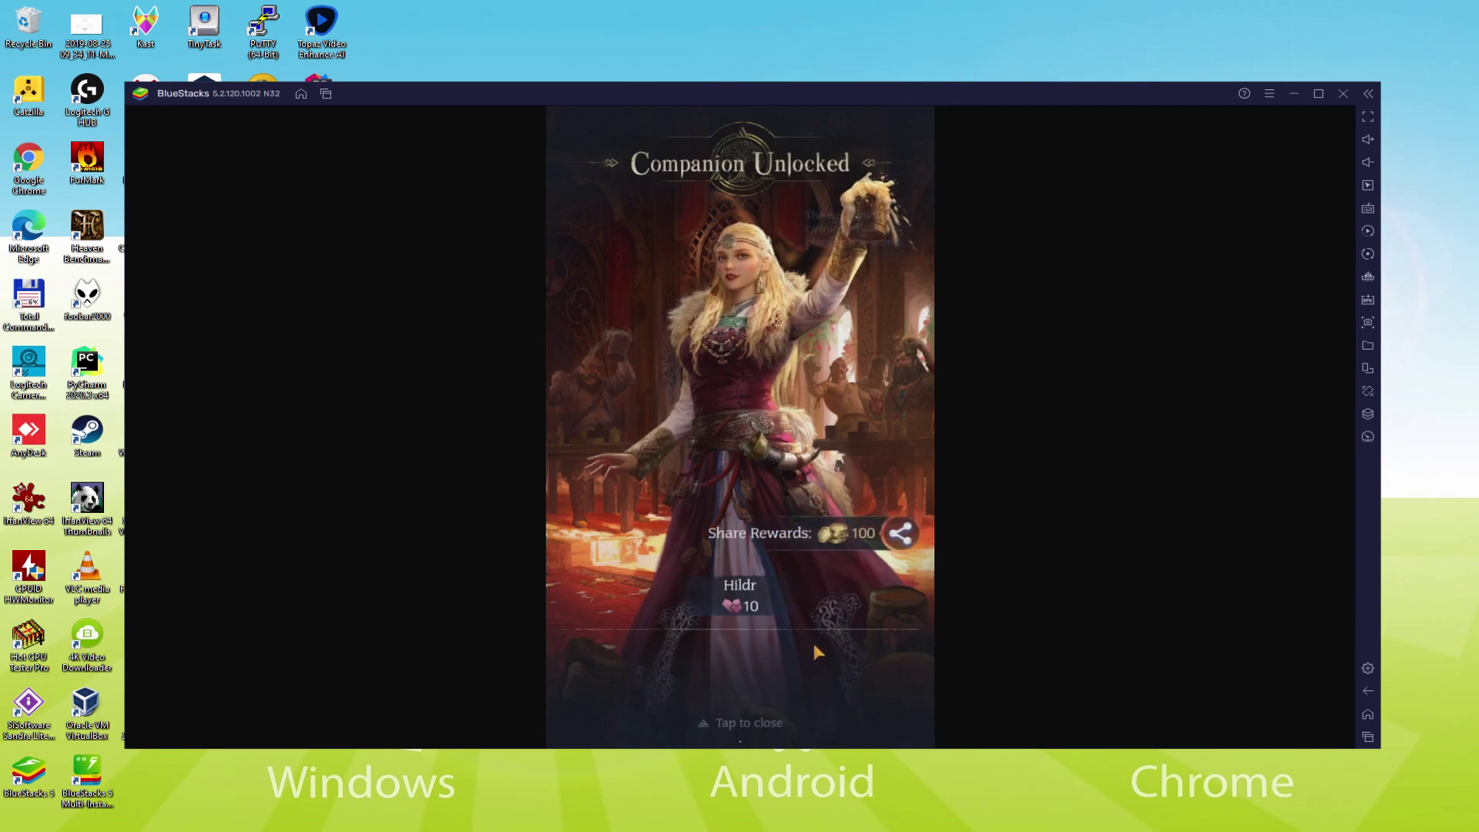
Step: Dismiss the Companion Unlocked screen and Hildr's dialogue to reveal the village map
click(769, 719)
click(770, 689)
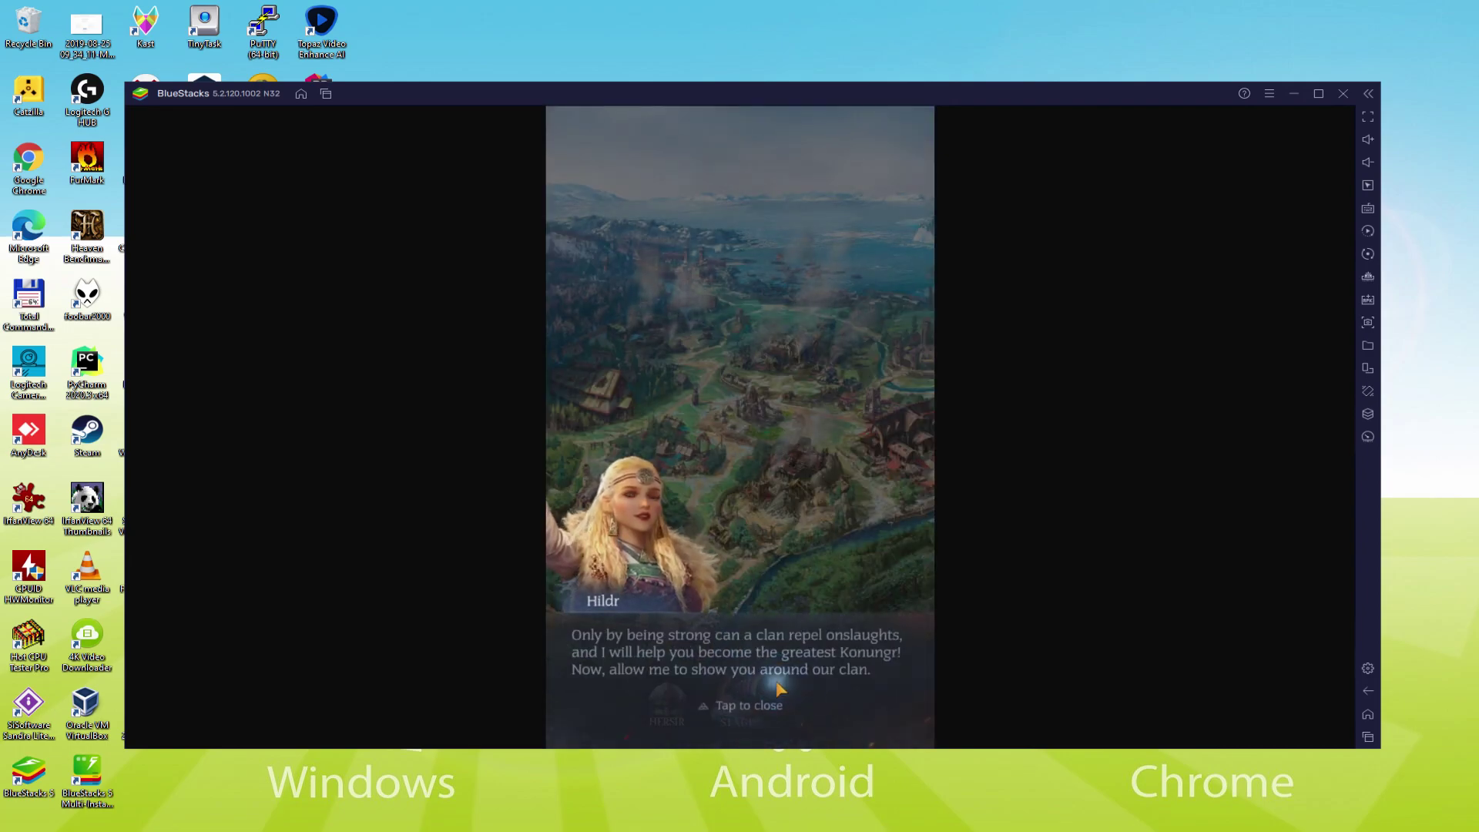
click(759, 697)
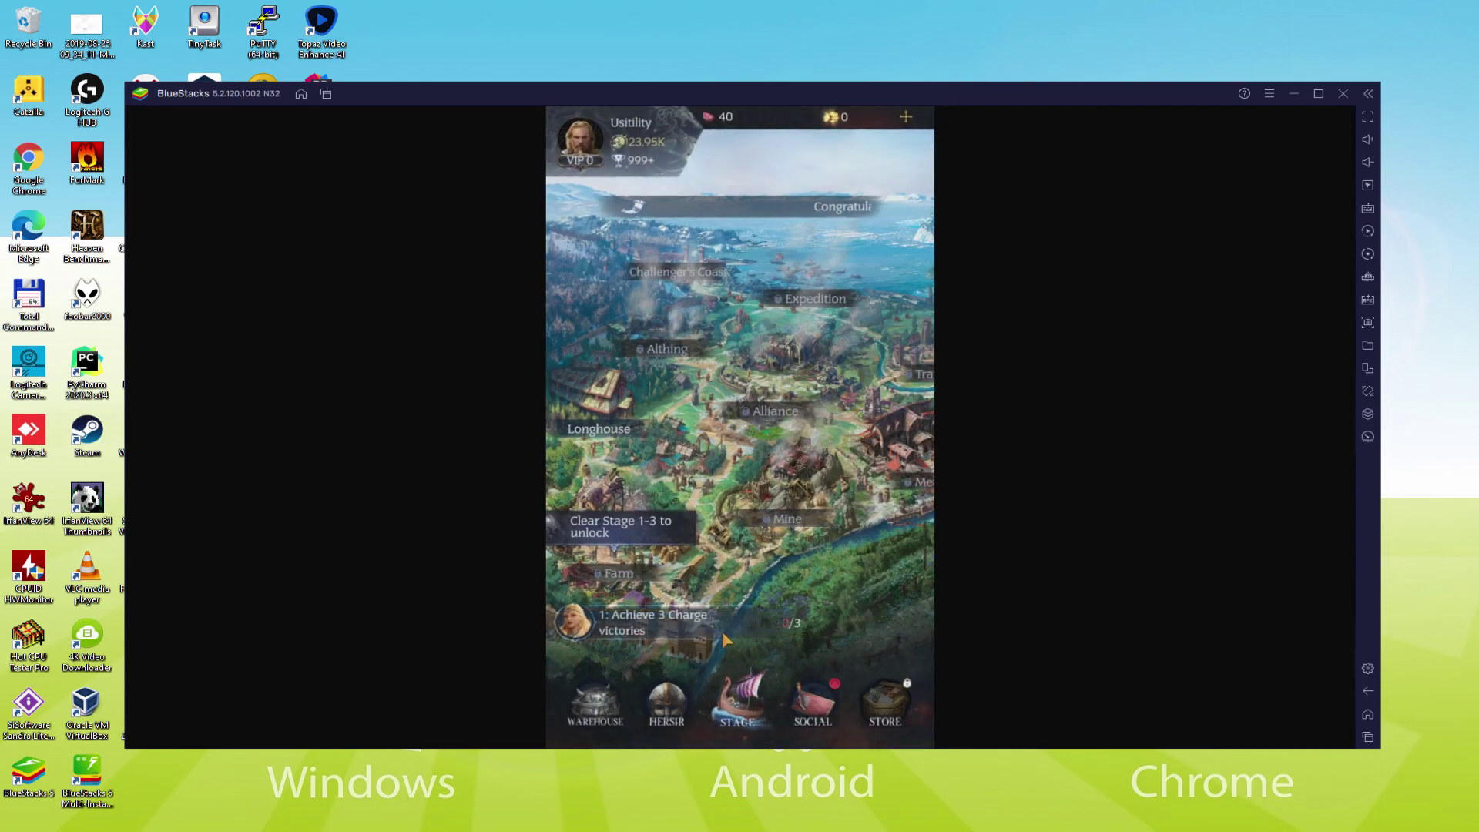
Step: Check the main quest details, then bring up the emulator settings from the gear
click(724, 638)
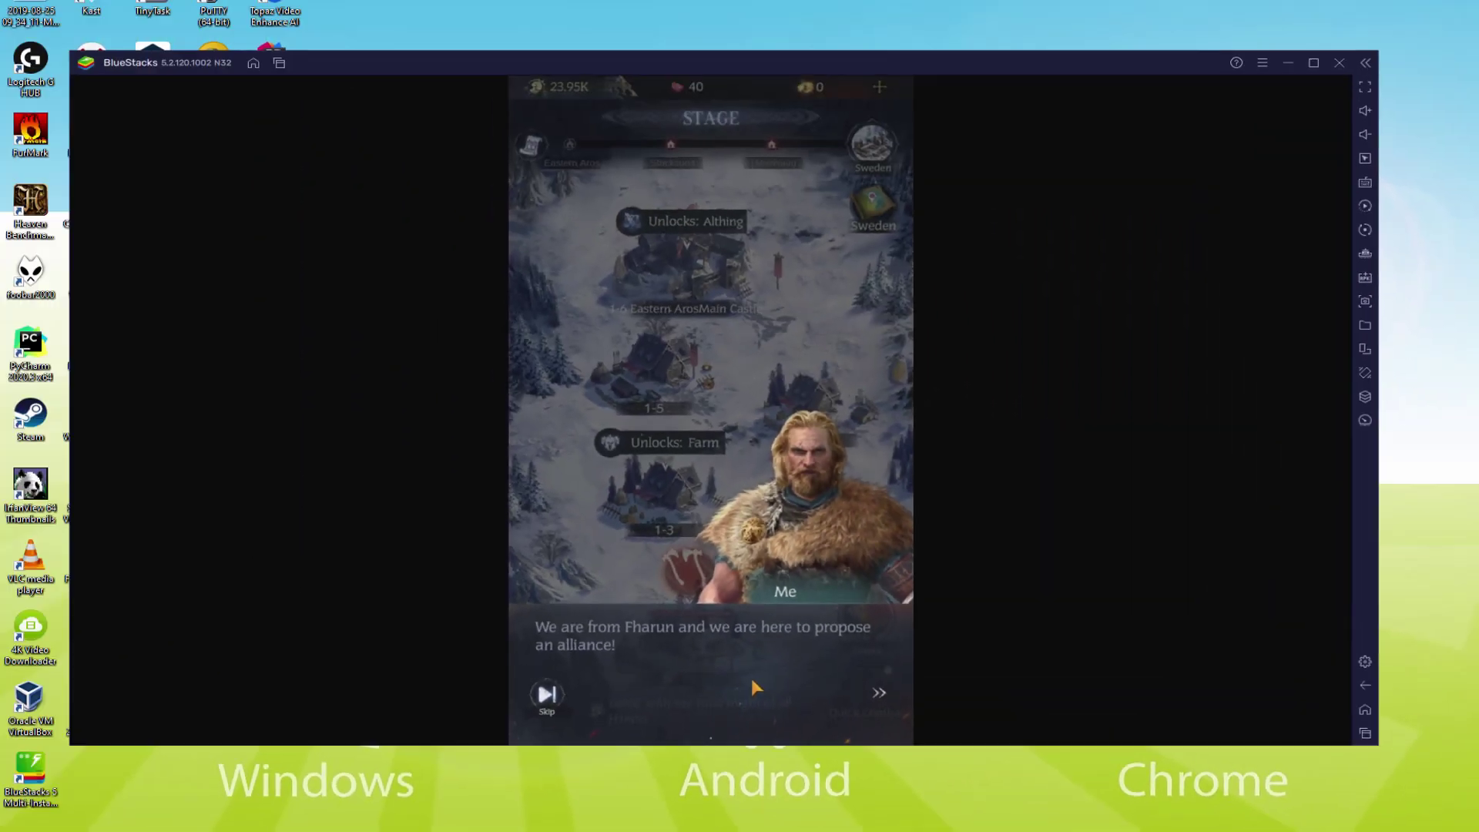
click(1242, 370)
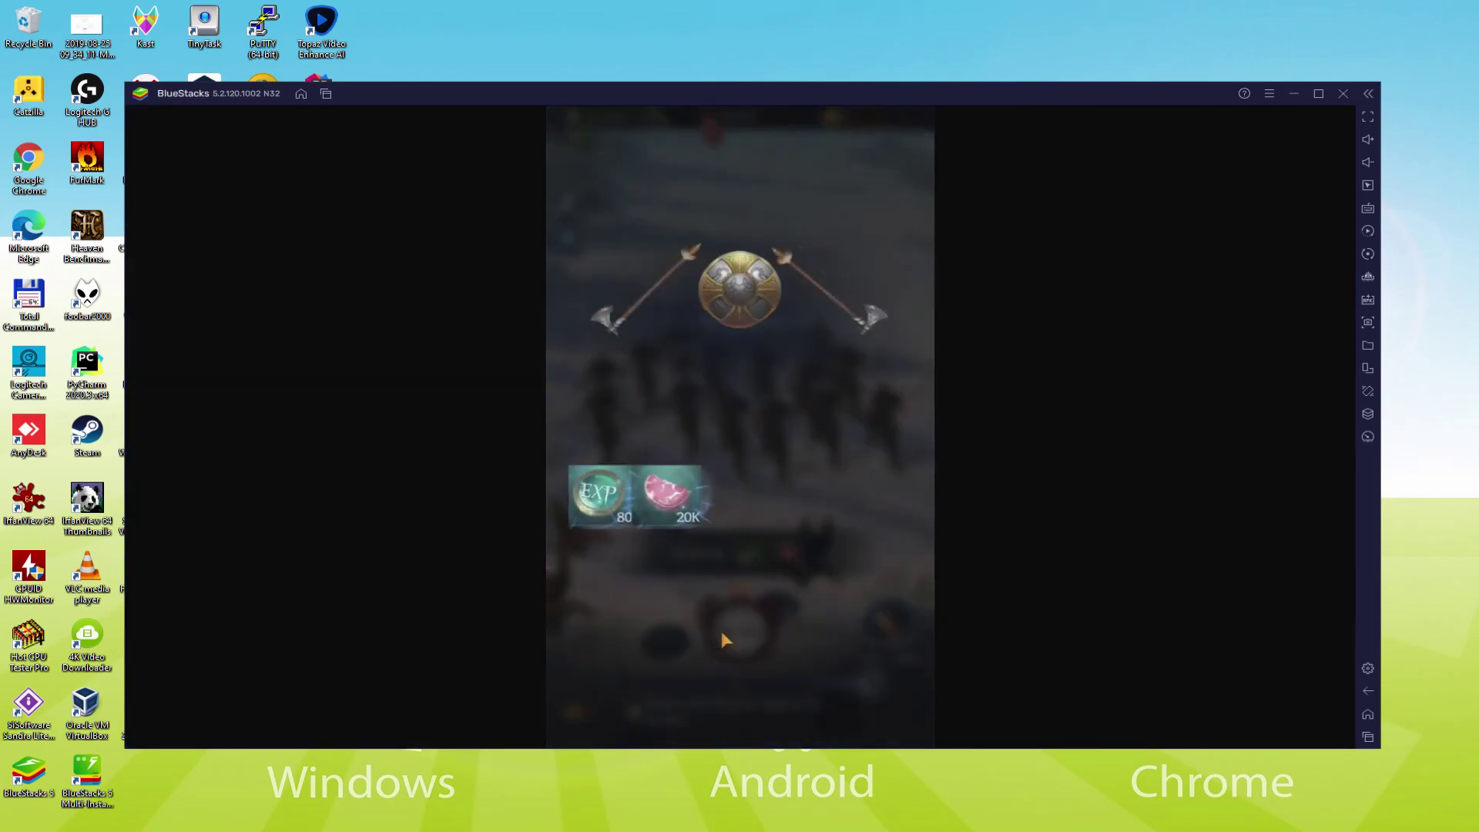
Step: Start stage 1-2 and charge four times to defeat the Viking Ruffian, then close Victory
click(761, 626)
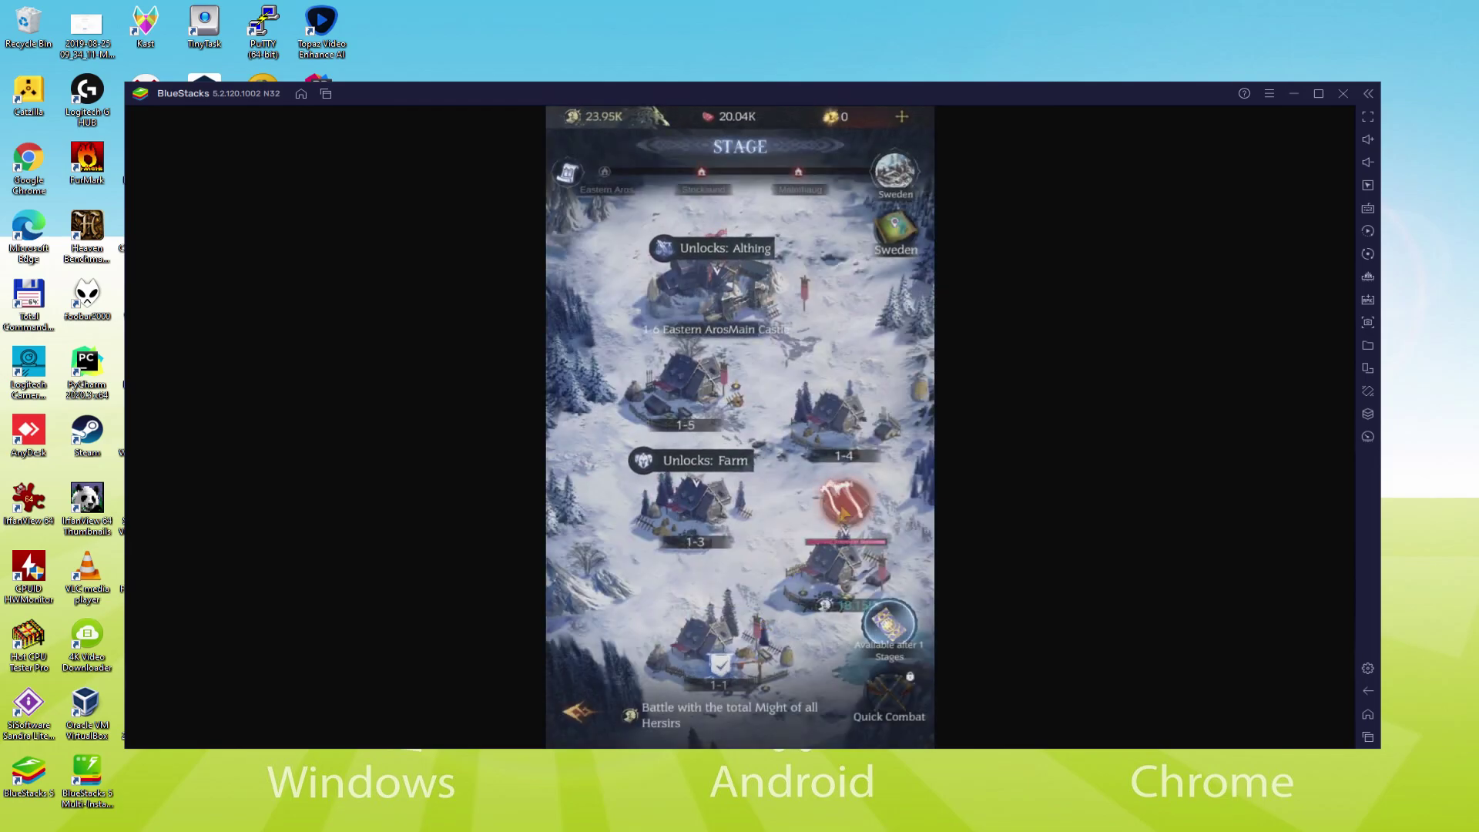
click(841, 511)
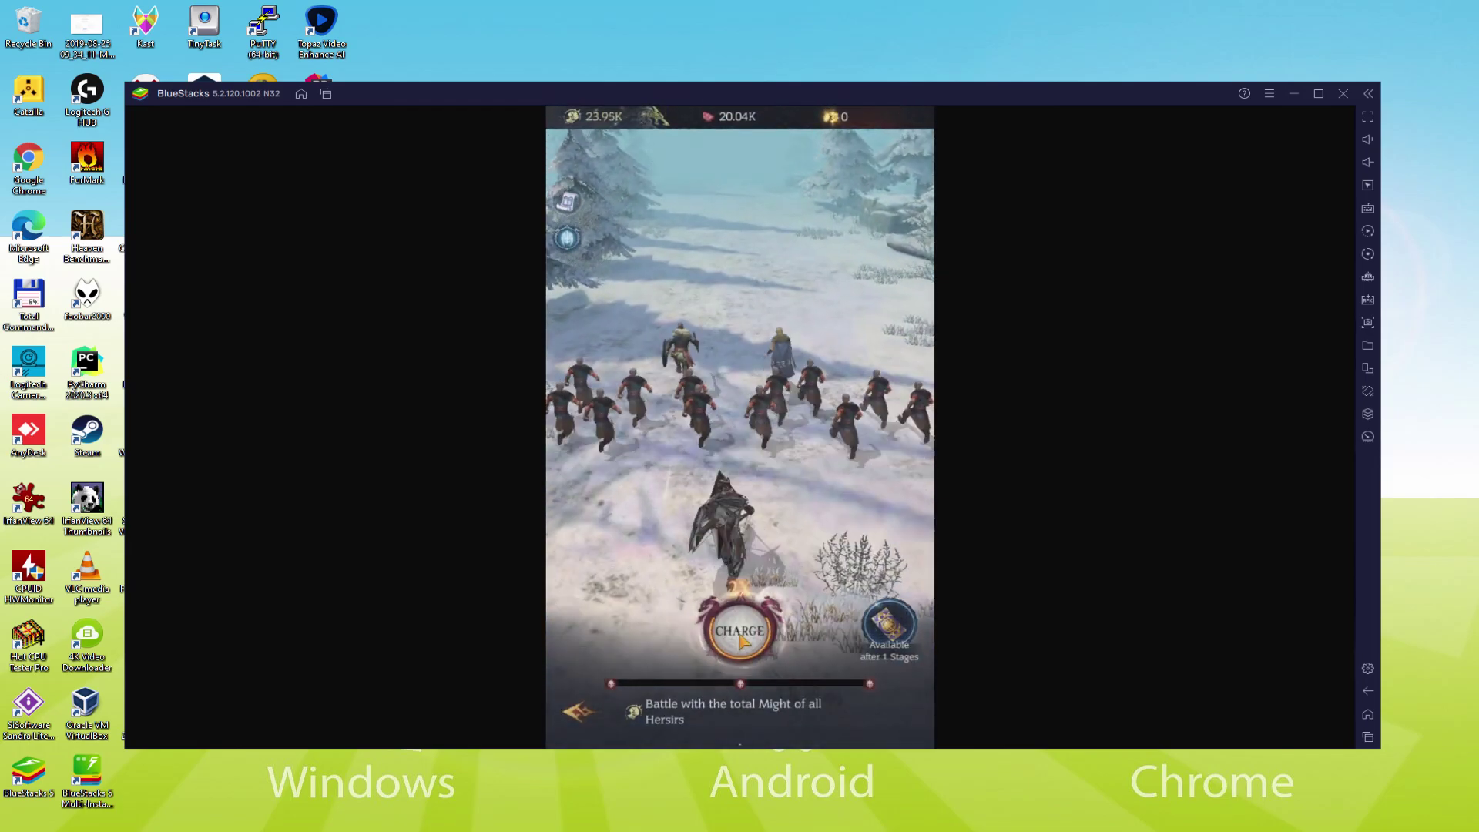
click(740, 635)
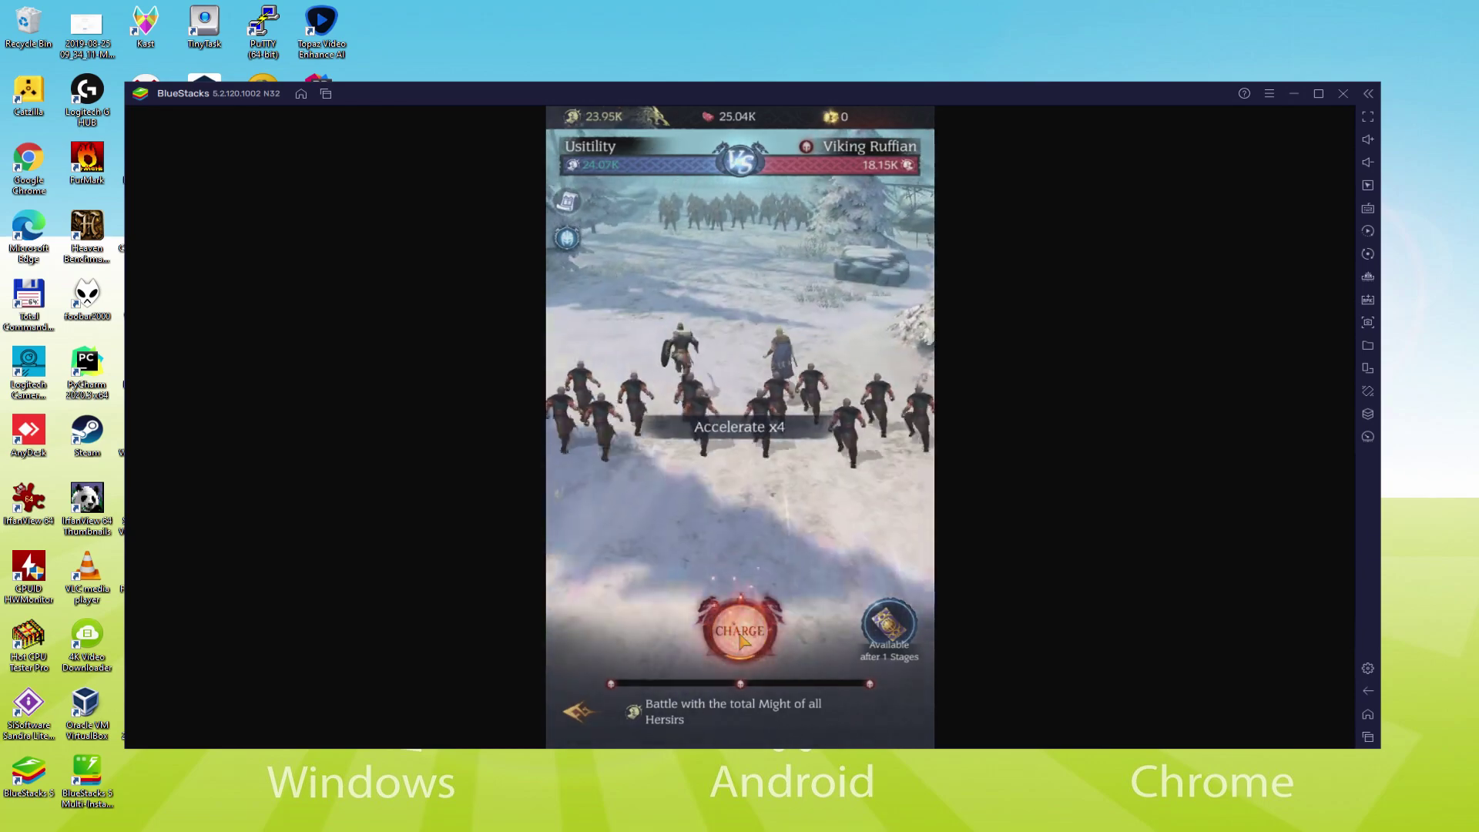
click(739, 635)
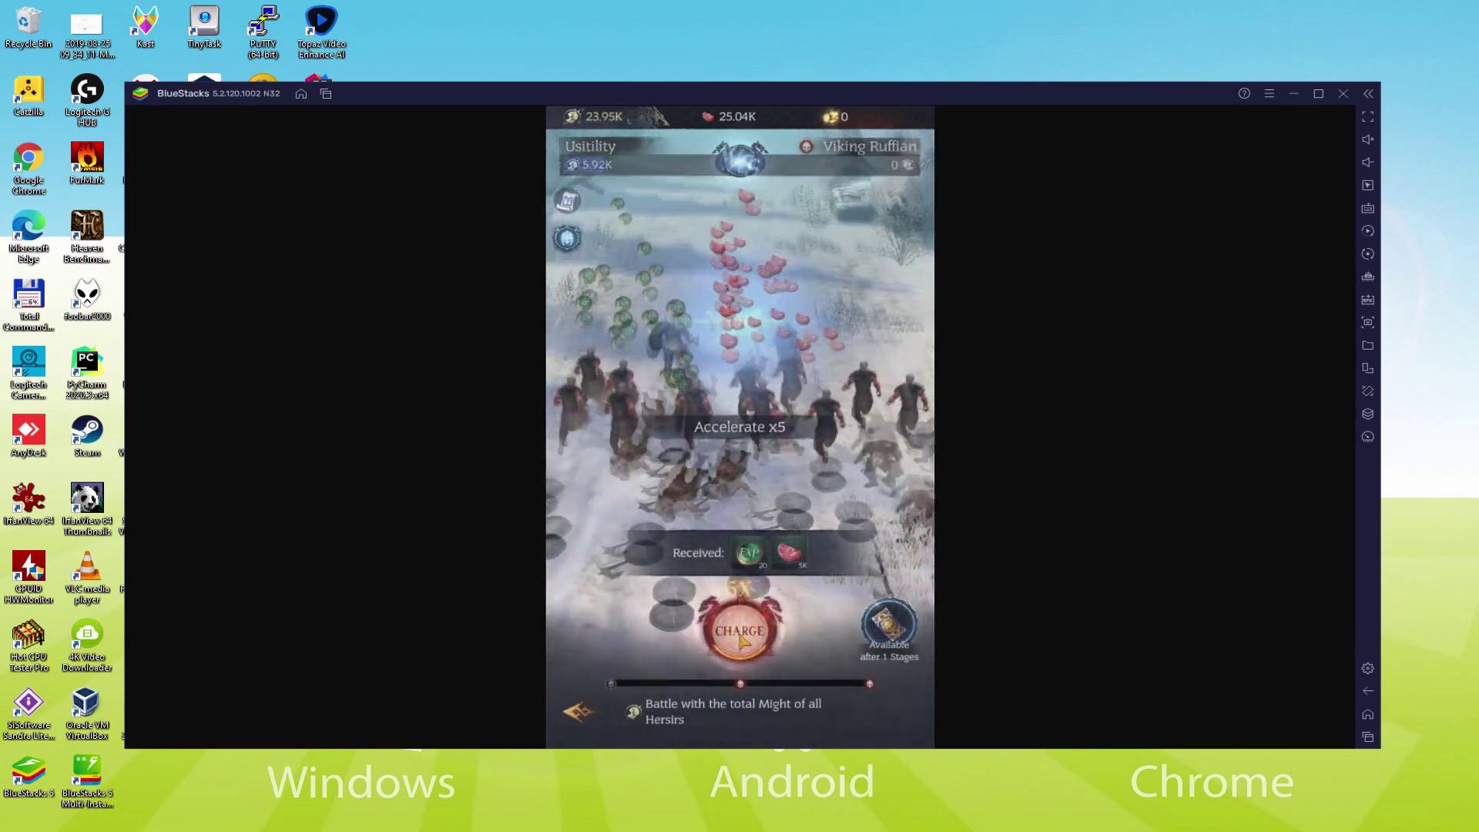
click(740, 635)
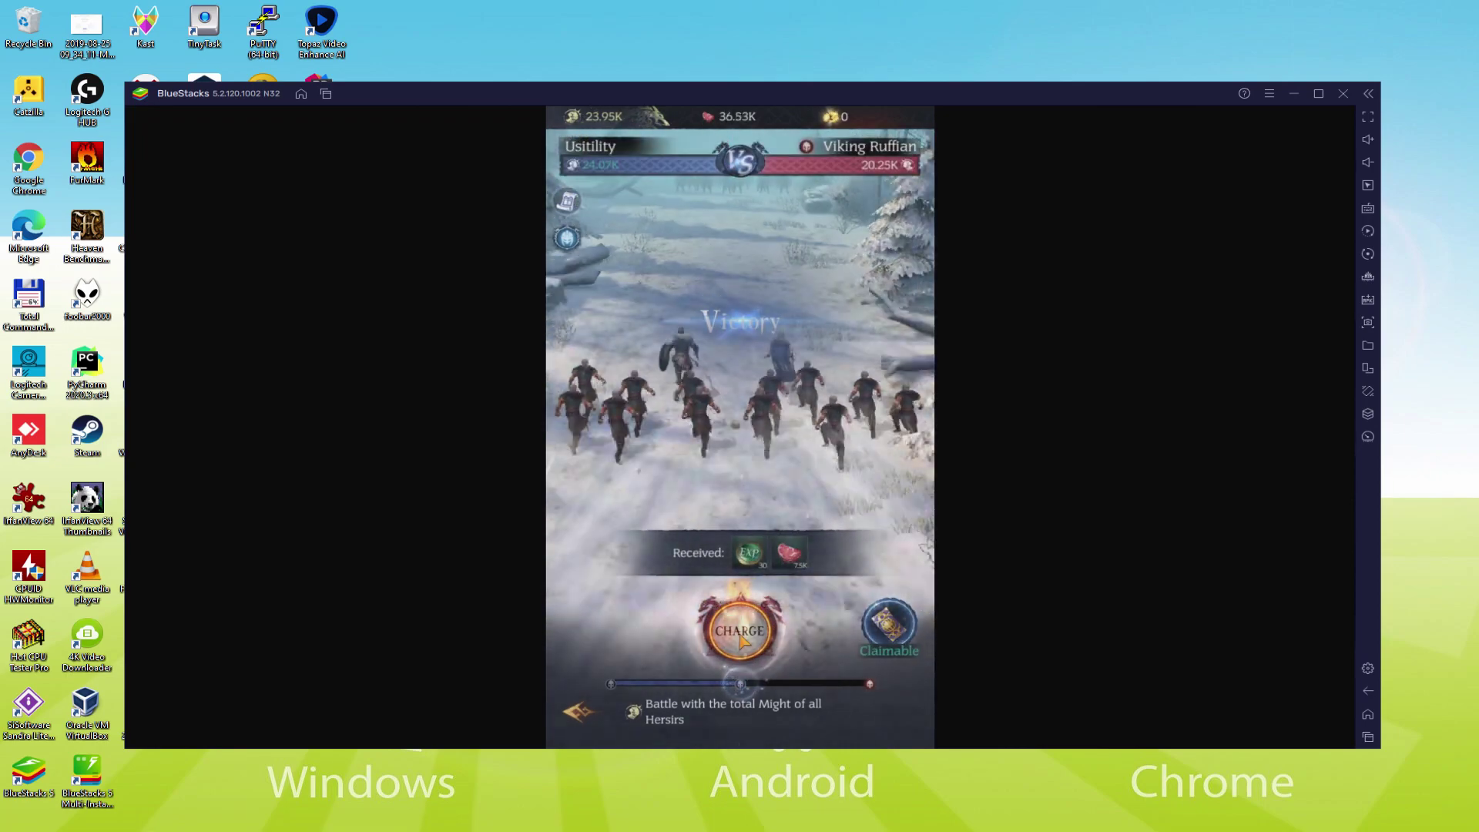
click(740, 635)
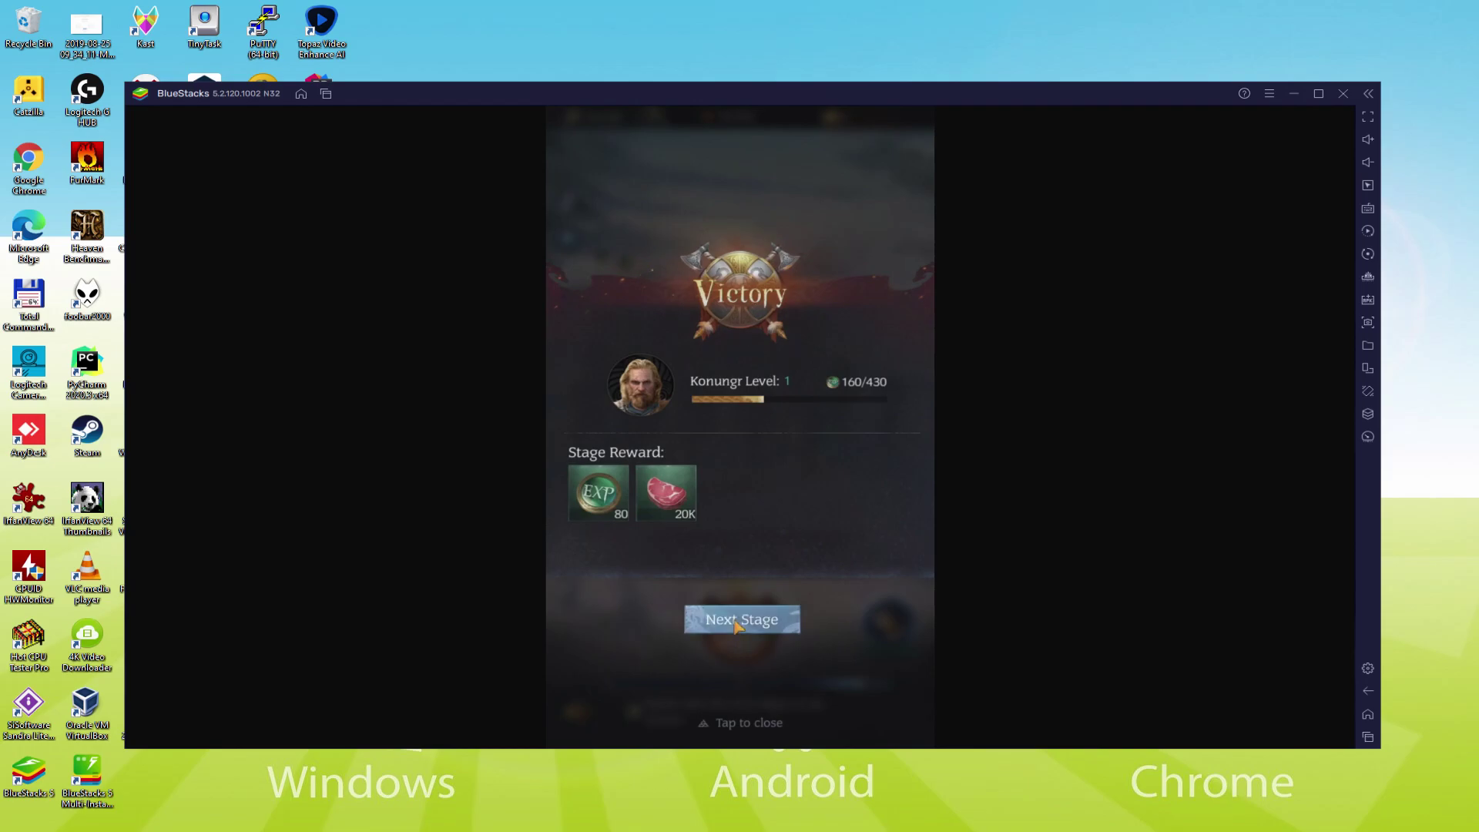
click(737, 624)
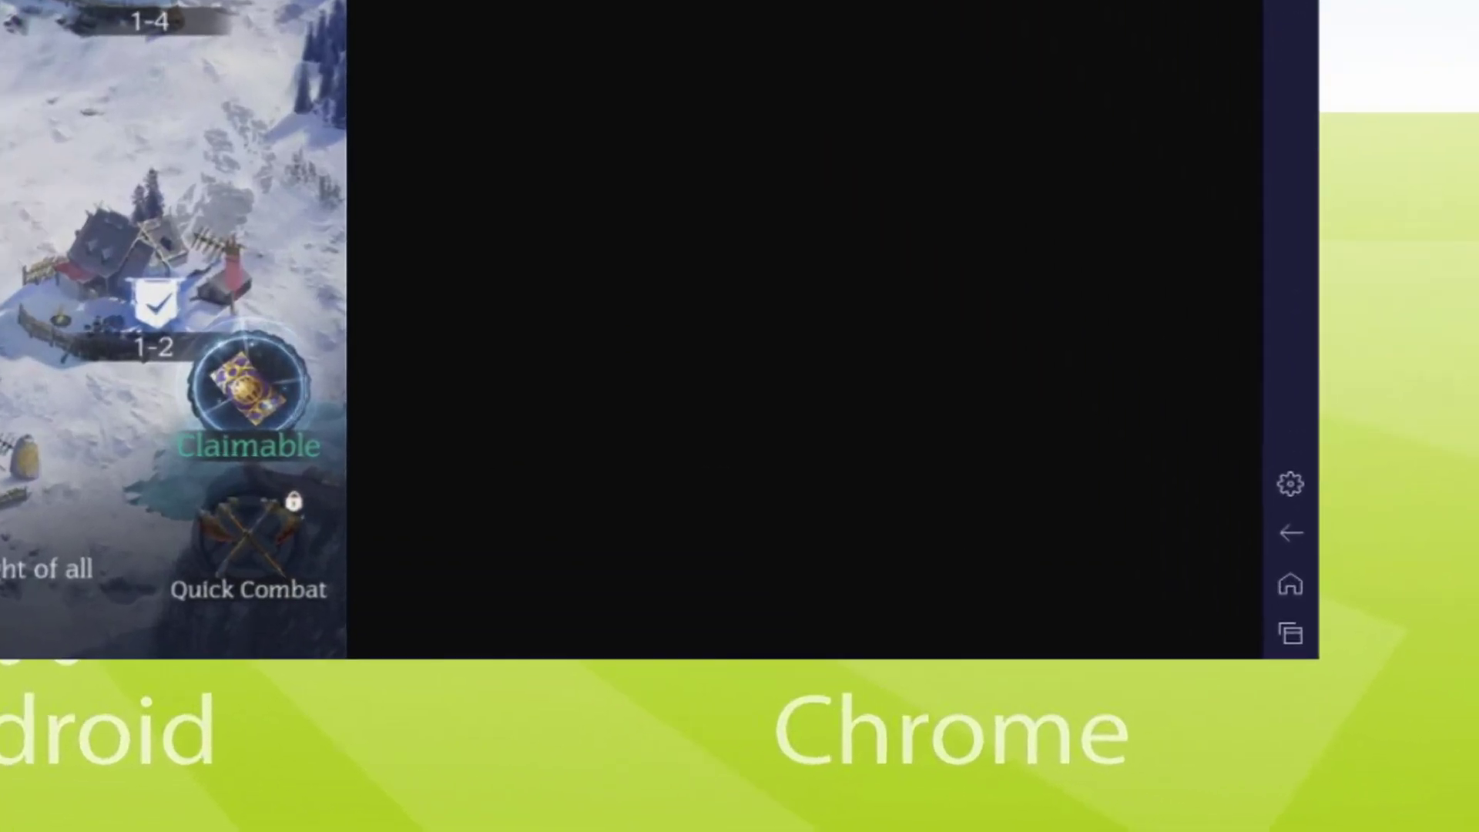